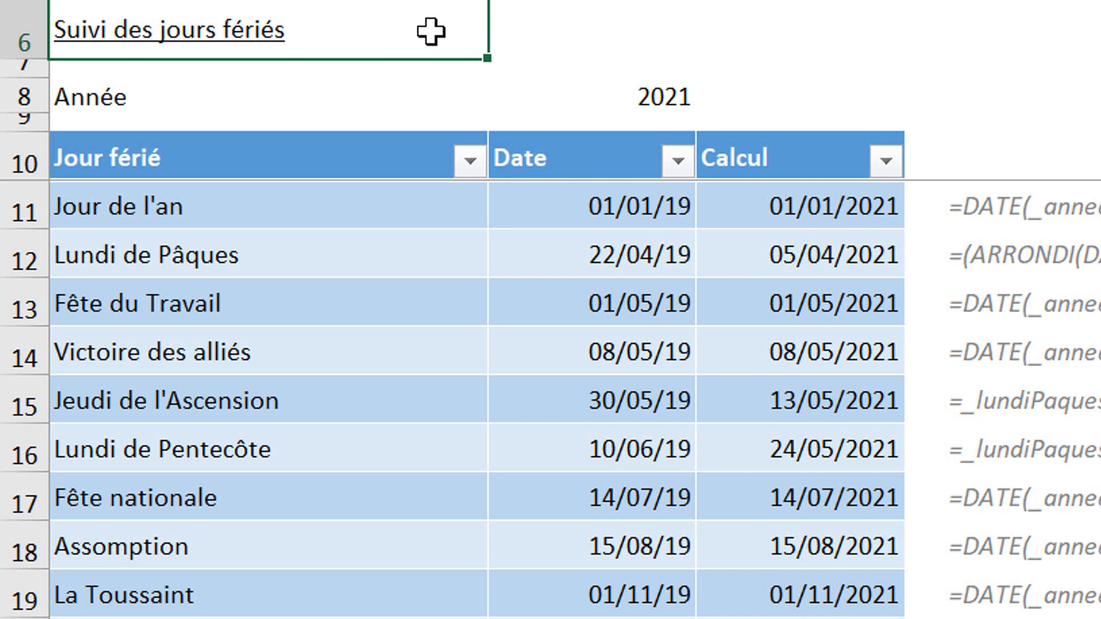
Set the Année value in cell B8 to 2019 from its list of years.
left_click(669, 93)
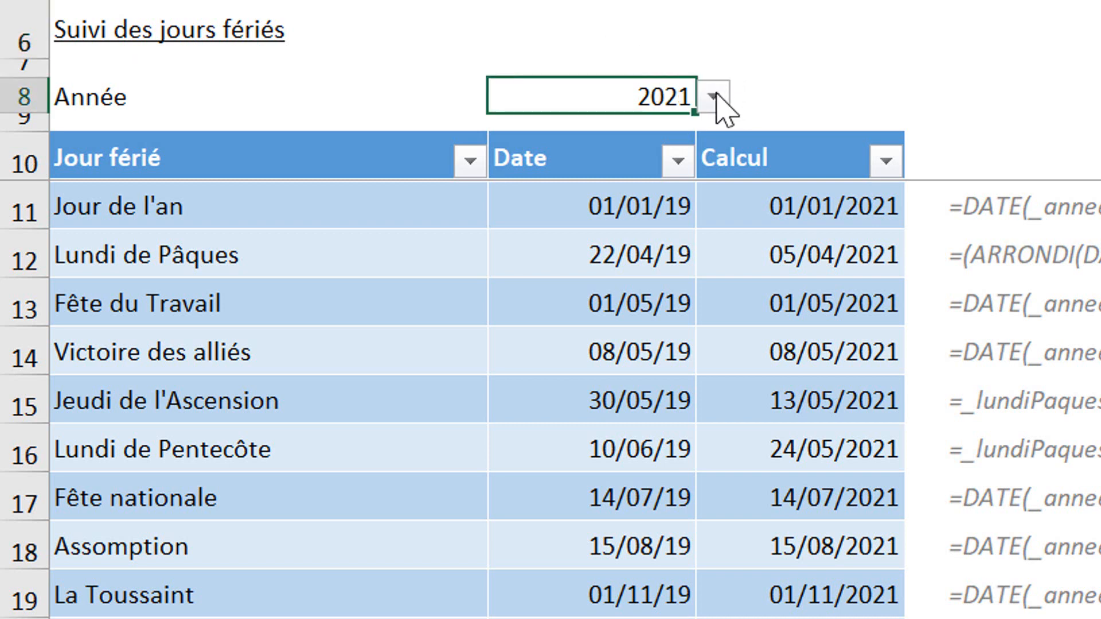
left_click(715, 97)
left_click(711, 135)
left_click(711, 135)
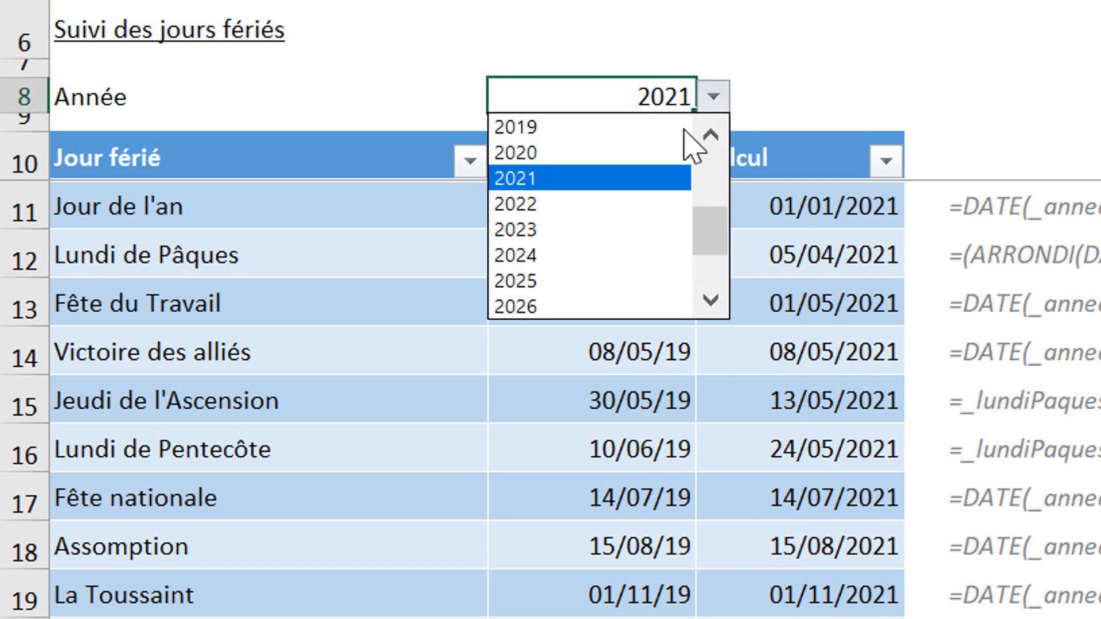
left_click(631, 128)
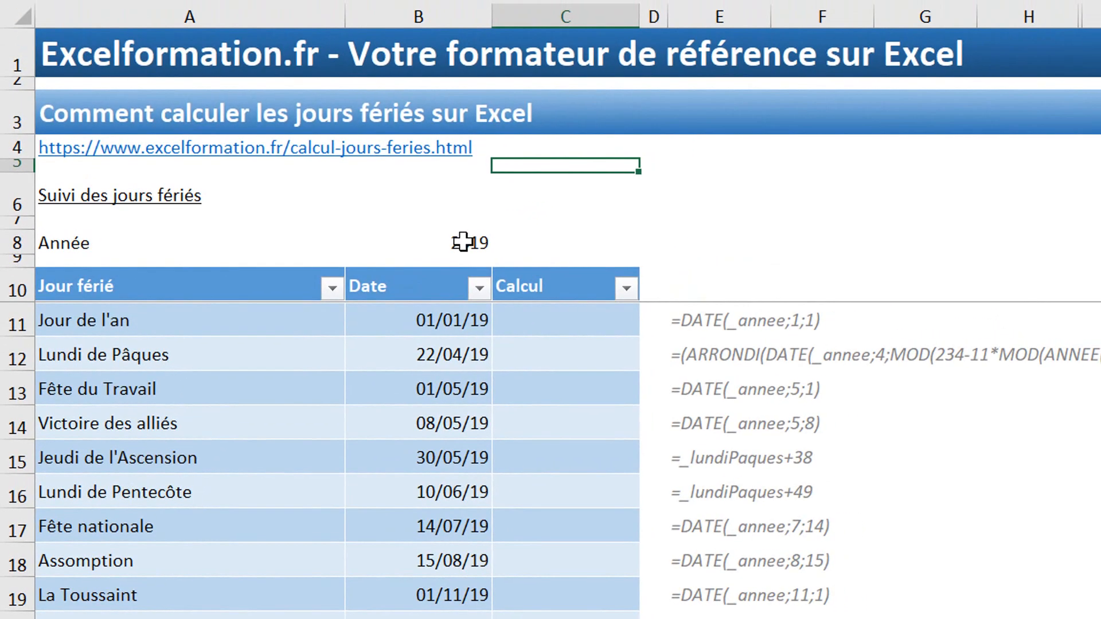
Examine the years offered in the Année cell's list and leave the selection as it is.
left_click(462, 242)
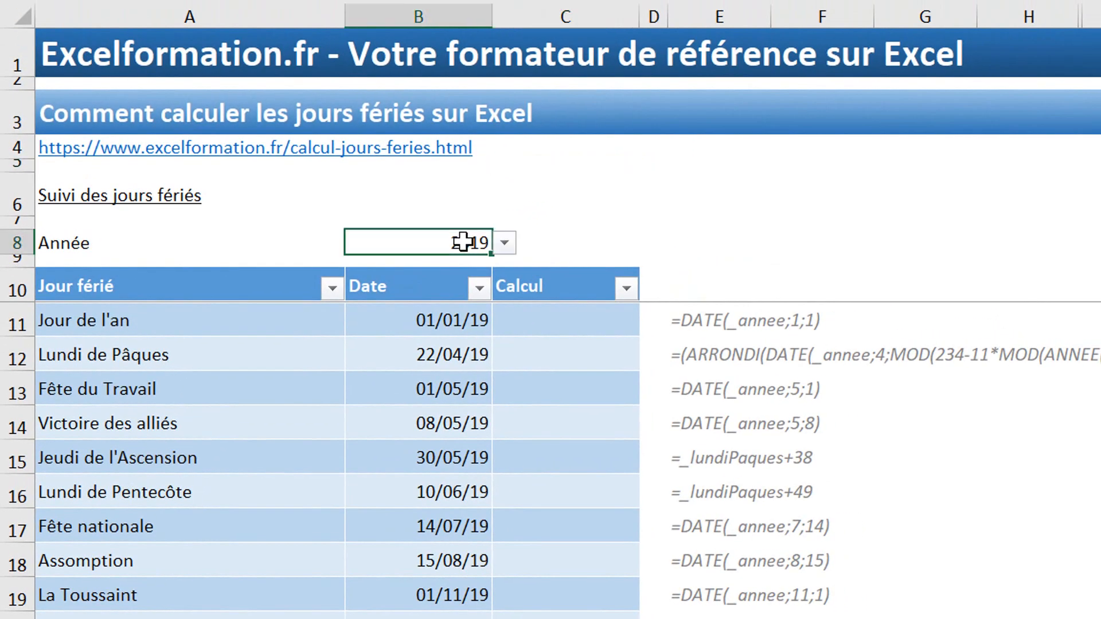
left_click(504, 243)
left_click(507, 271)
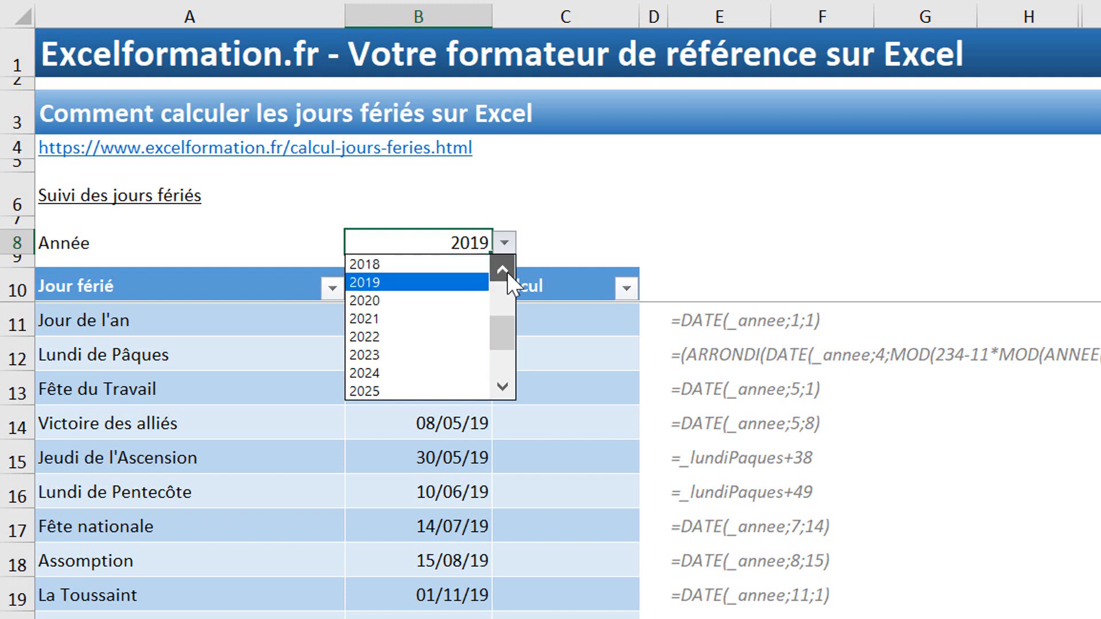
left_click(507, 242)
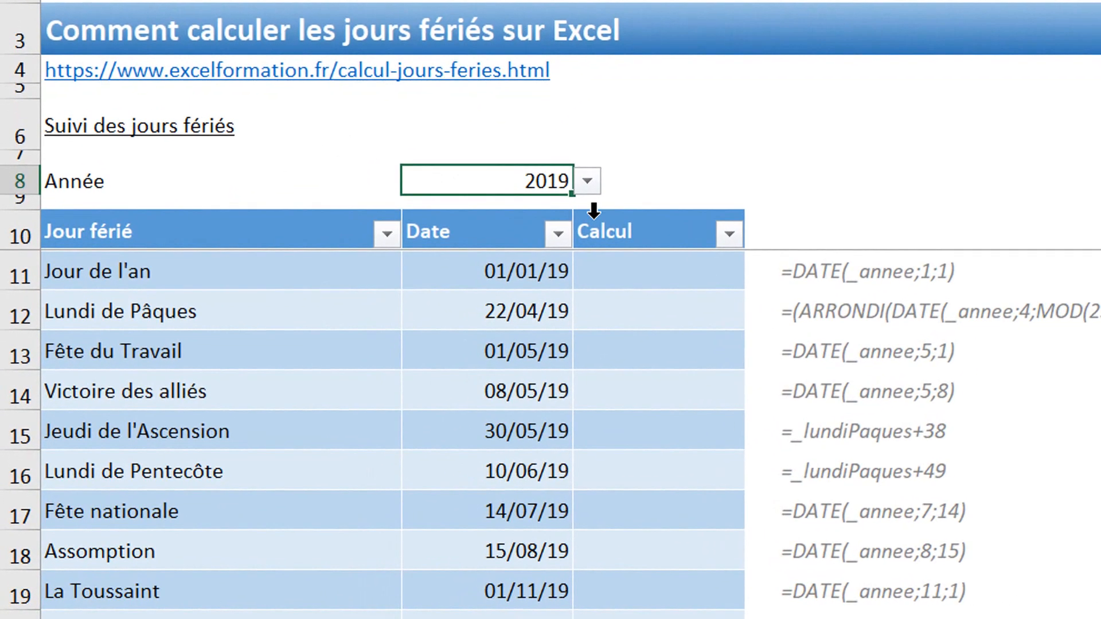
Enter =DATE(_annee;1;1) for Jour de l'an in cell C11 and undo the automatic fill of the rest of the Calcul column.
left_click(622, 261)
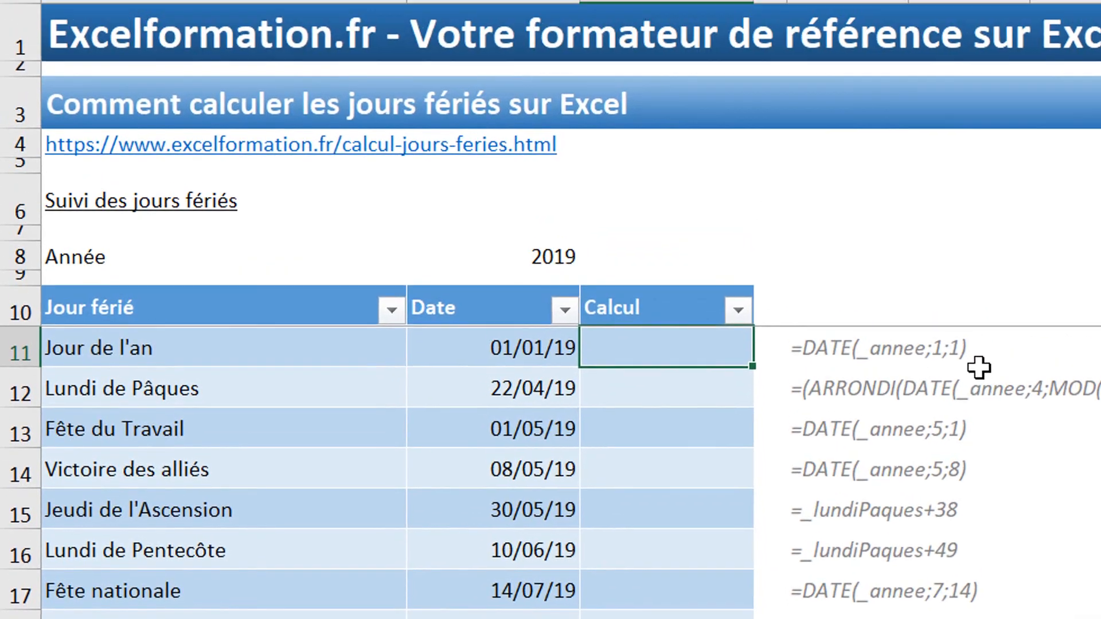
type("=date")
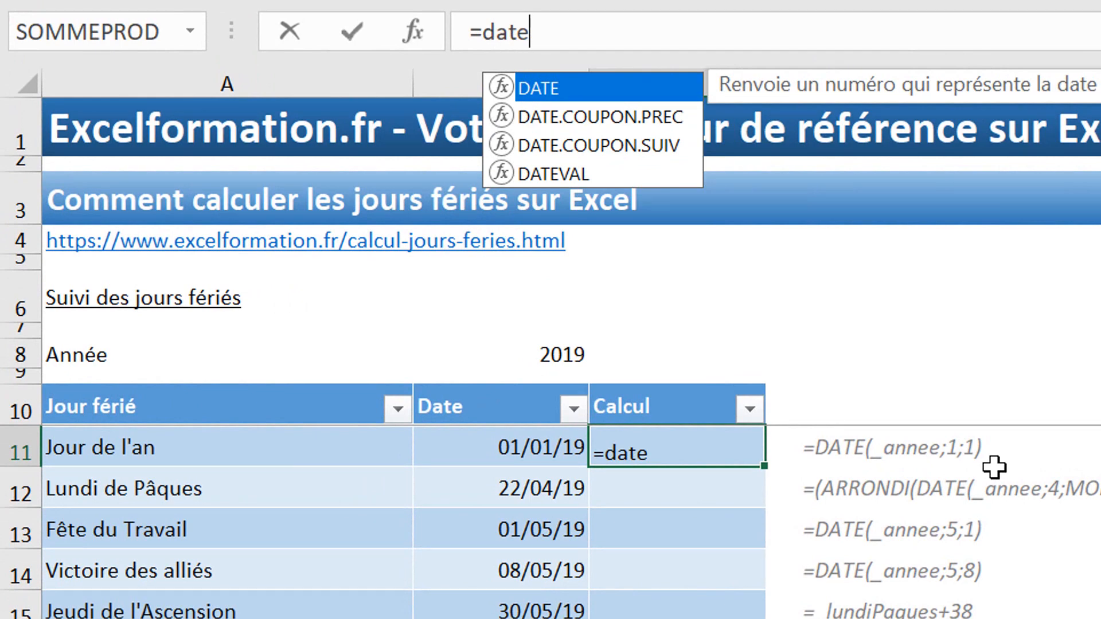
type("(")
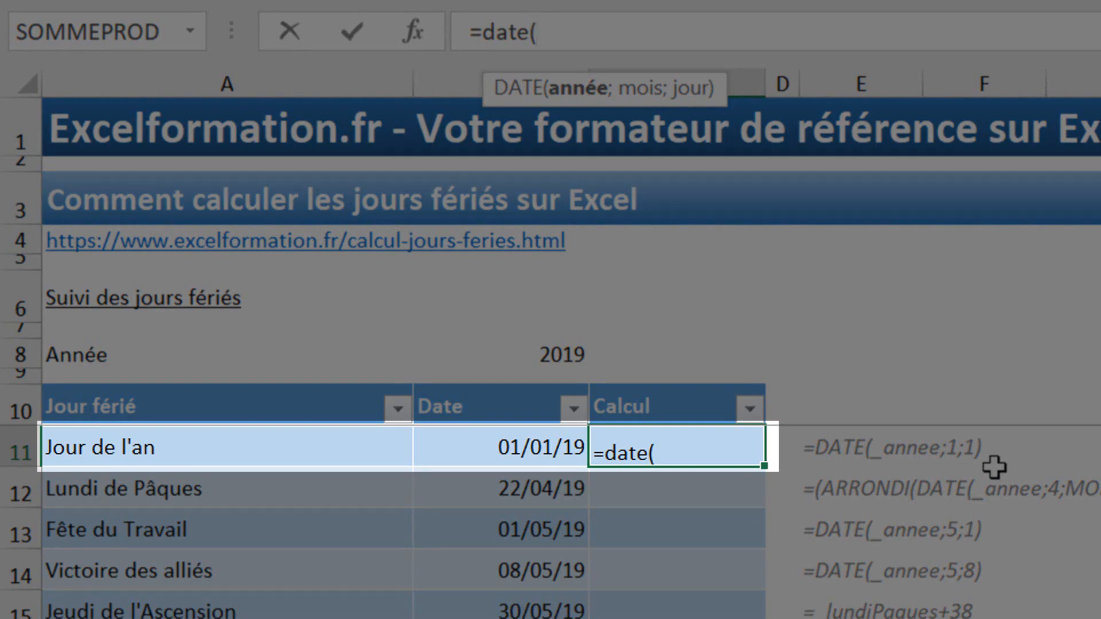
type("_annee")
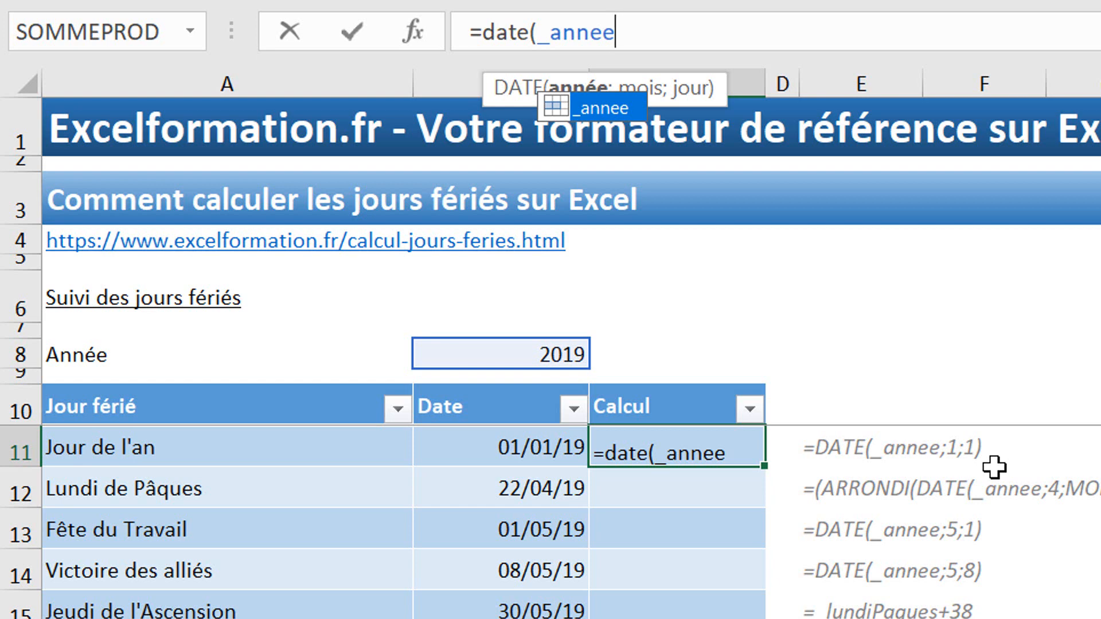
type(";1;")
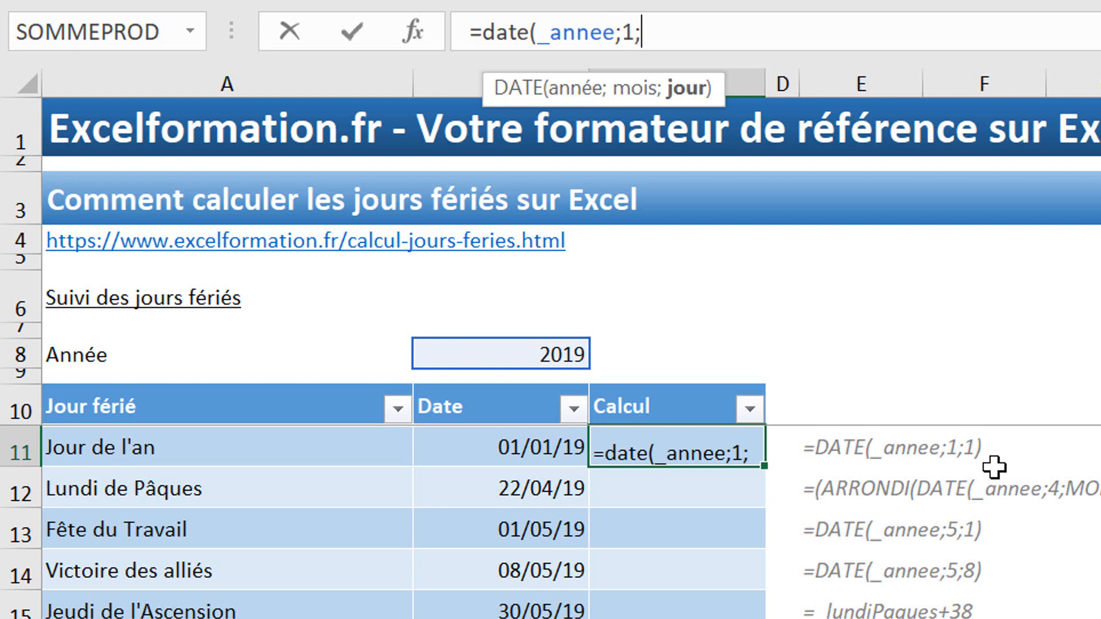
type("1)")
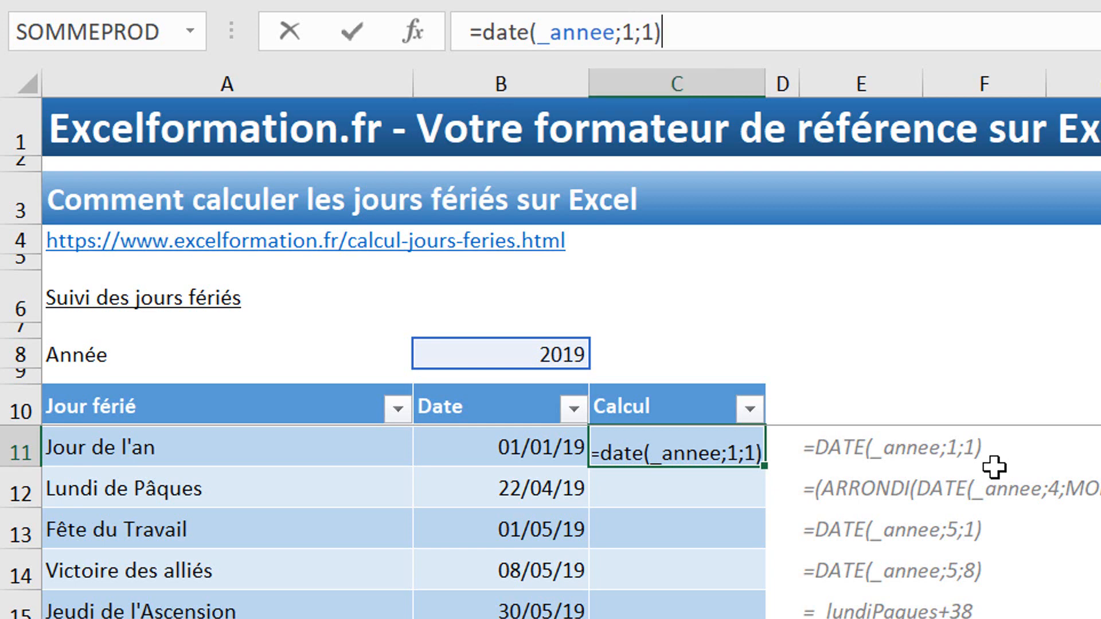
key("Return")
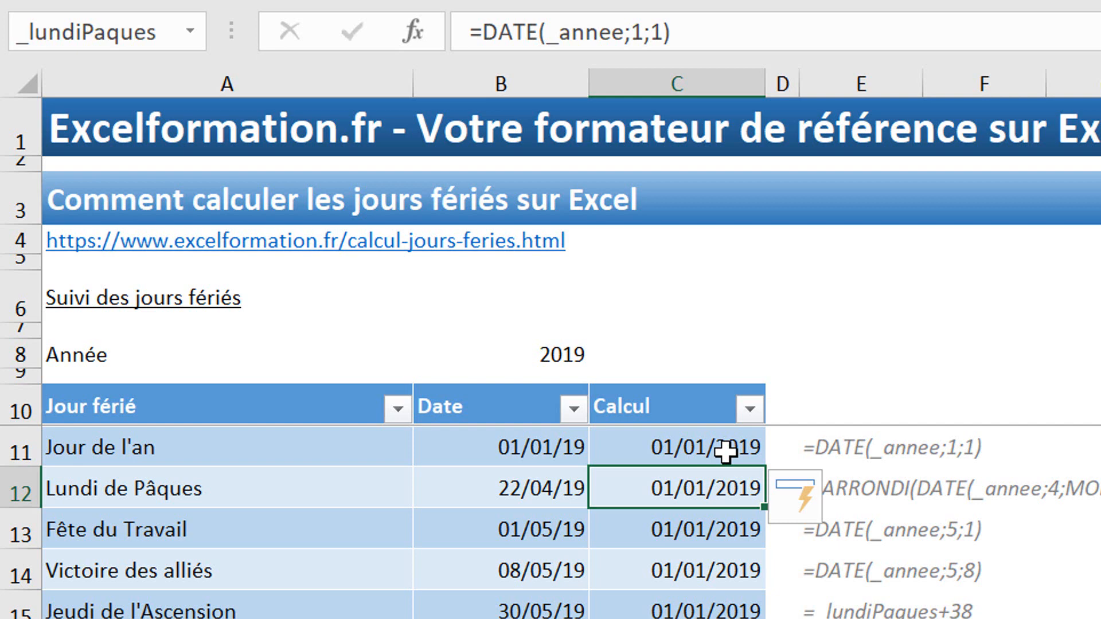
left_click(482, 441)
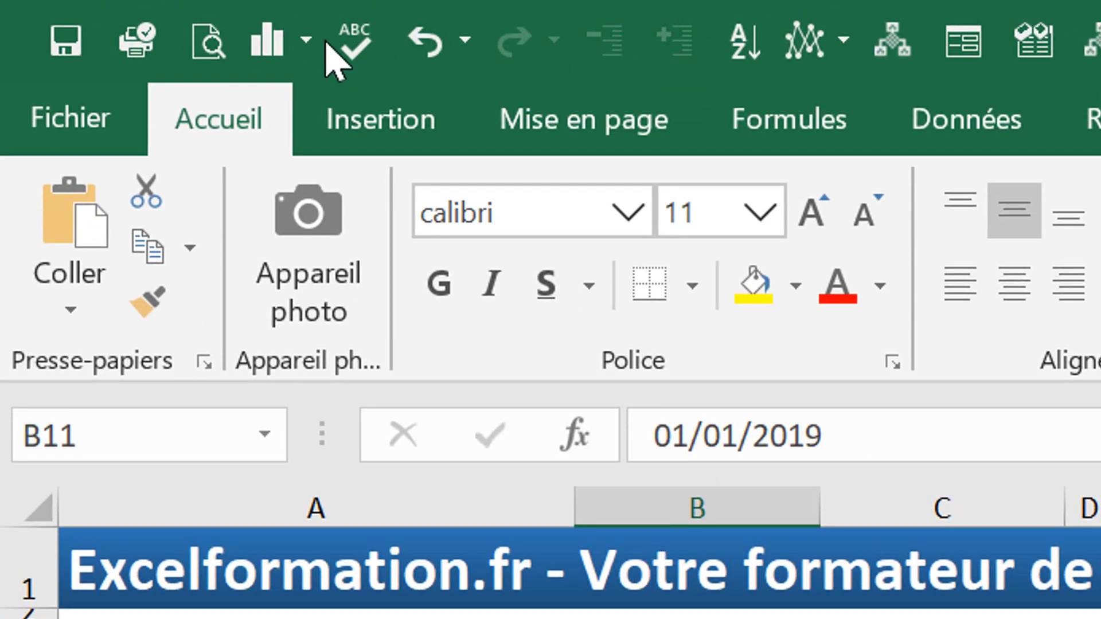
left_click(425, 53)
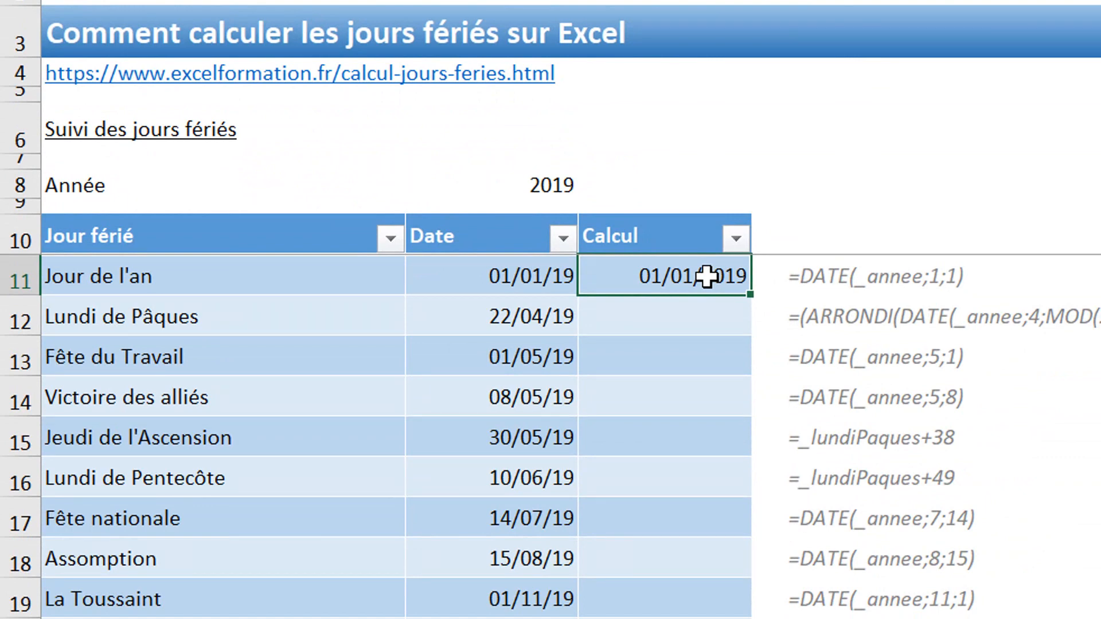
Enter =DATE(_annee;5;1) for Fête du Travail in cell C13.
left_click(679, 359)
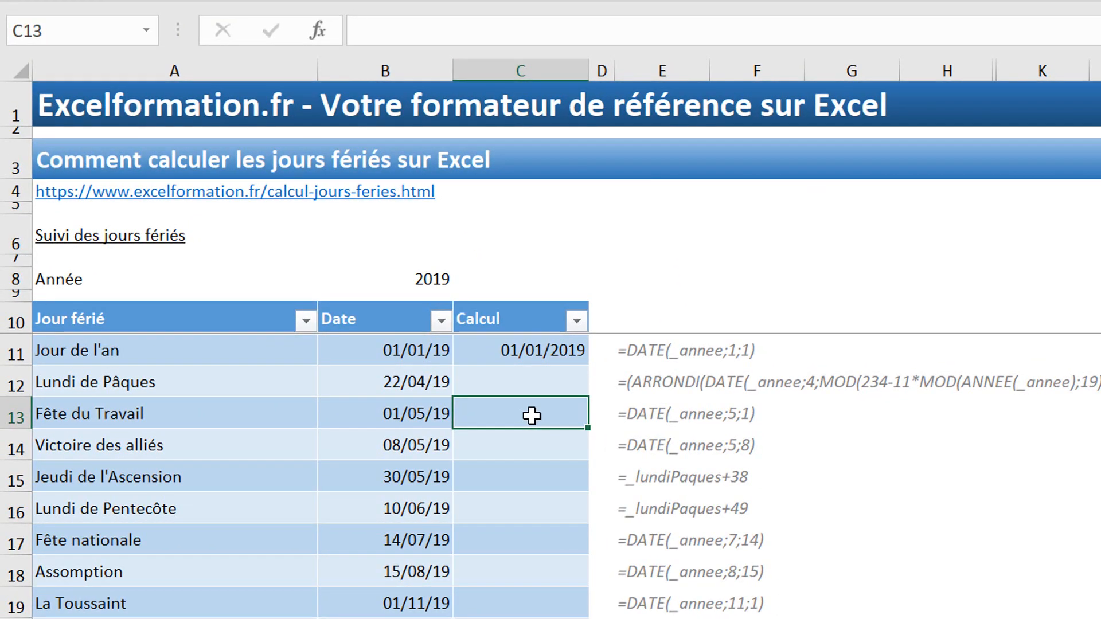
type("=date")
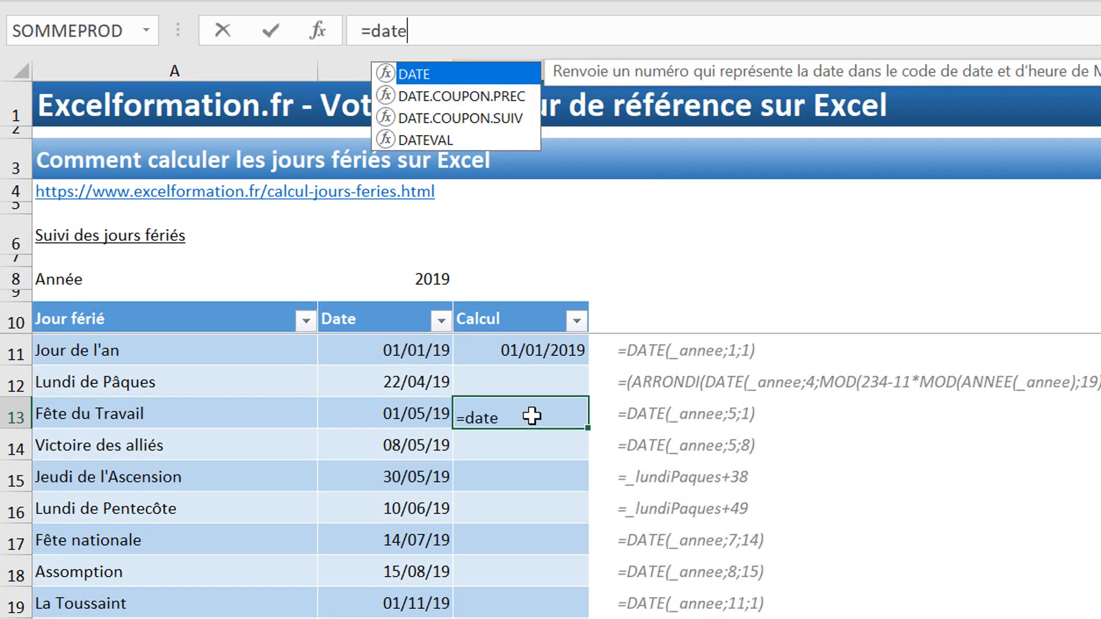
type("(_annee")
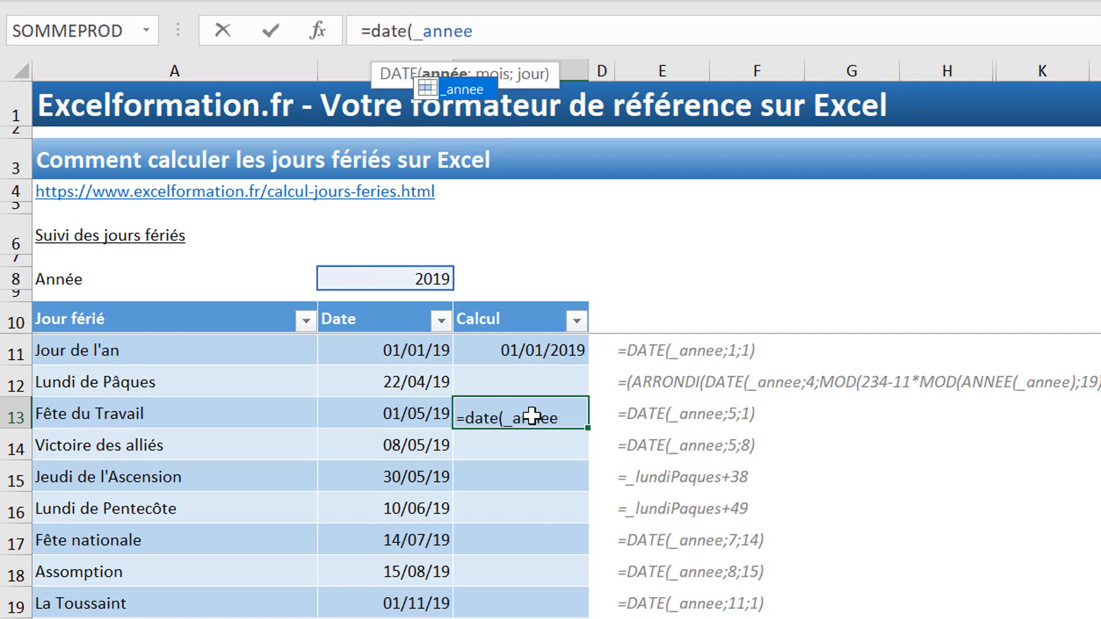
type(";")
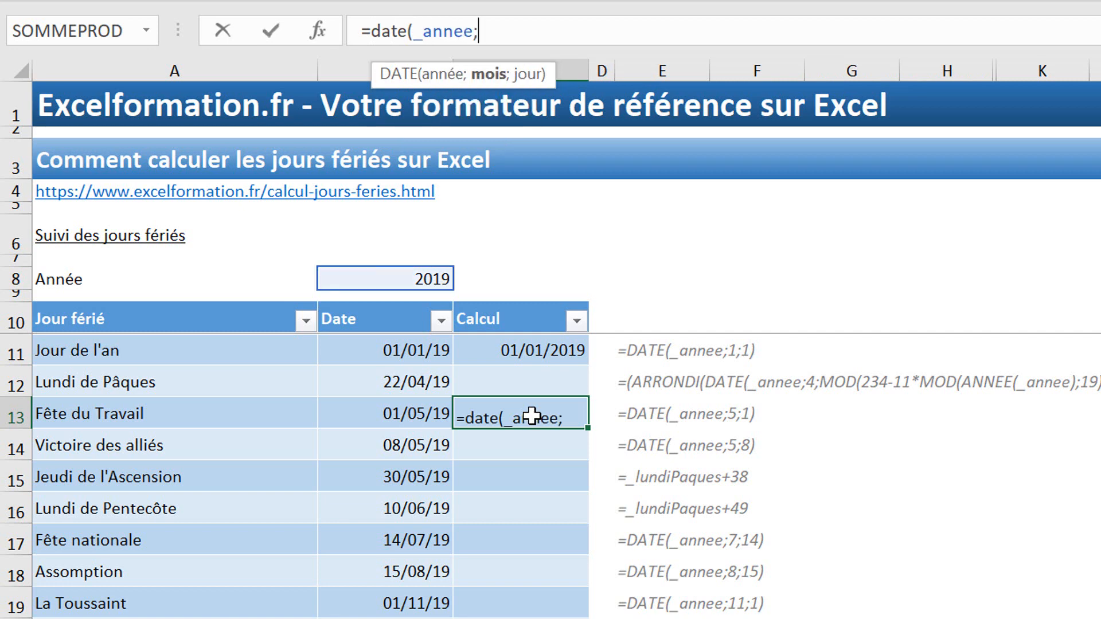
type("5;")
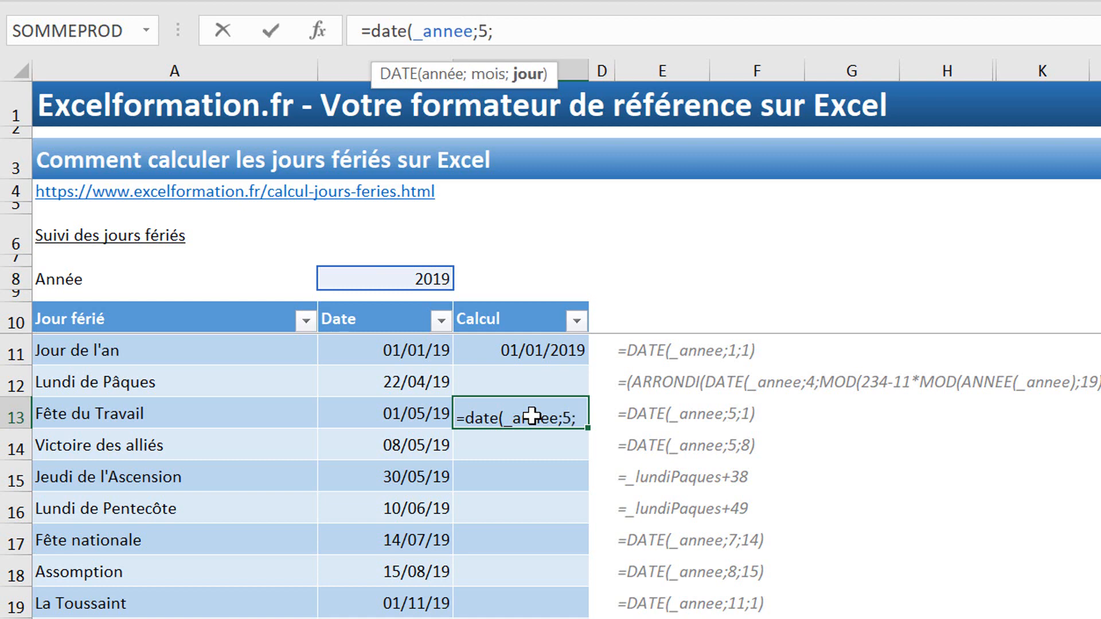
type("1)")
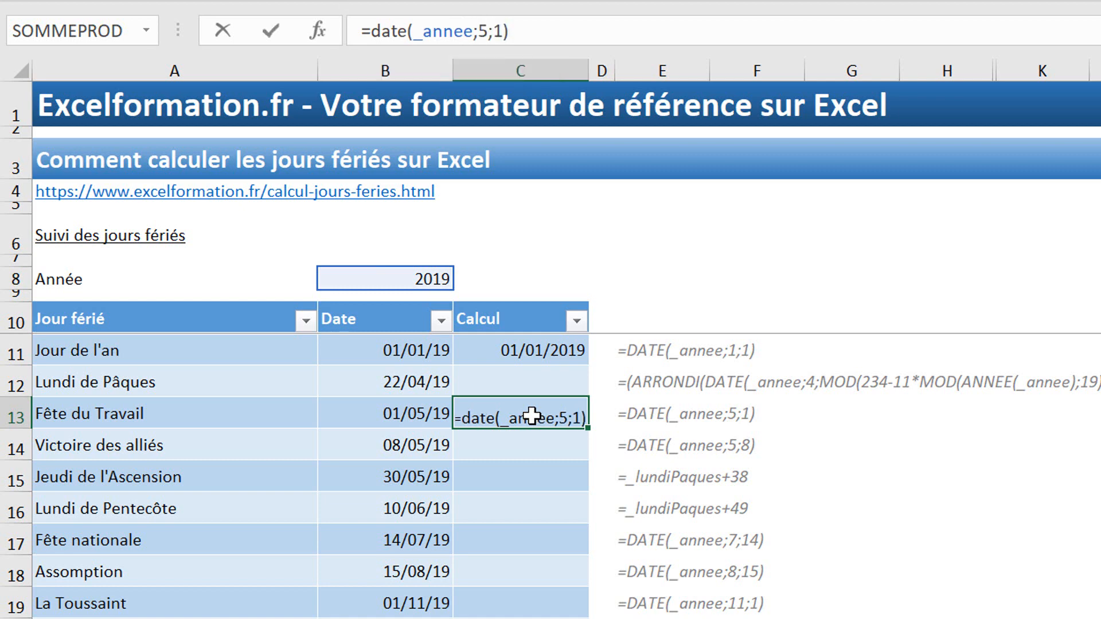
key("Return")
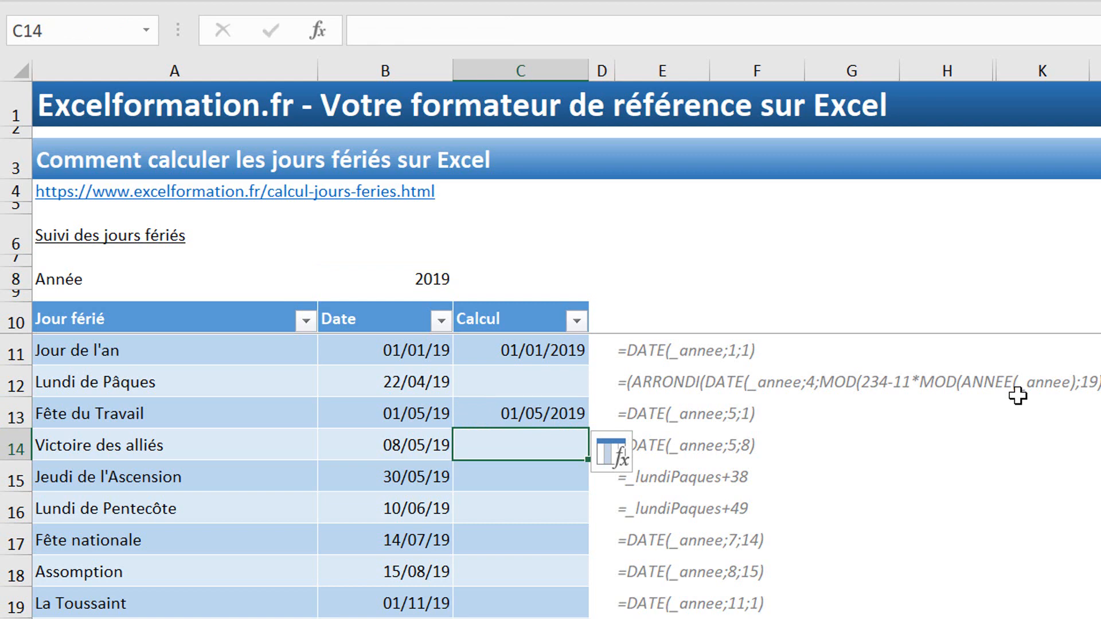
Copy the Fête du Travail formula down to Victoire des alliés in C14 and set its day to 8.
key("ctrl+d")
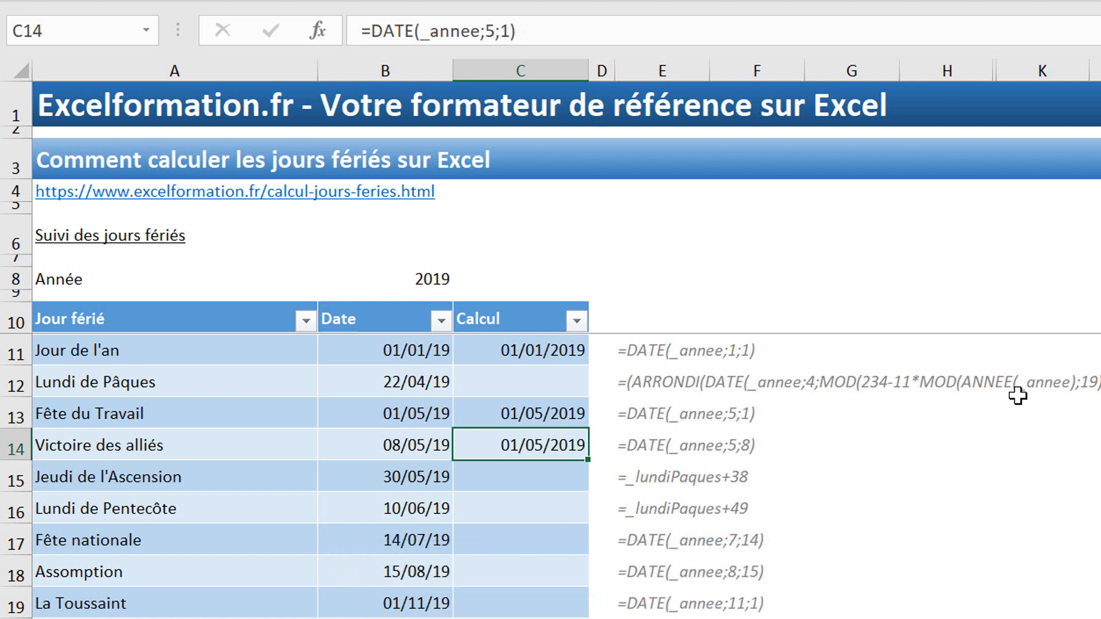
key("F2")
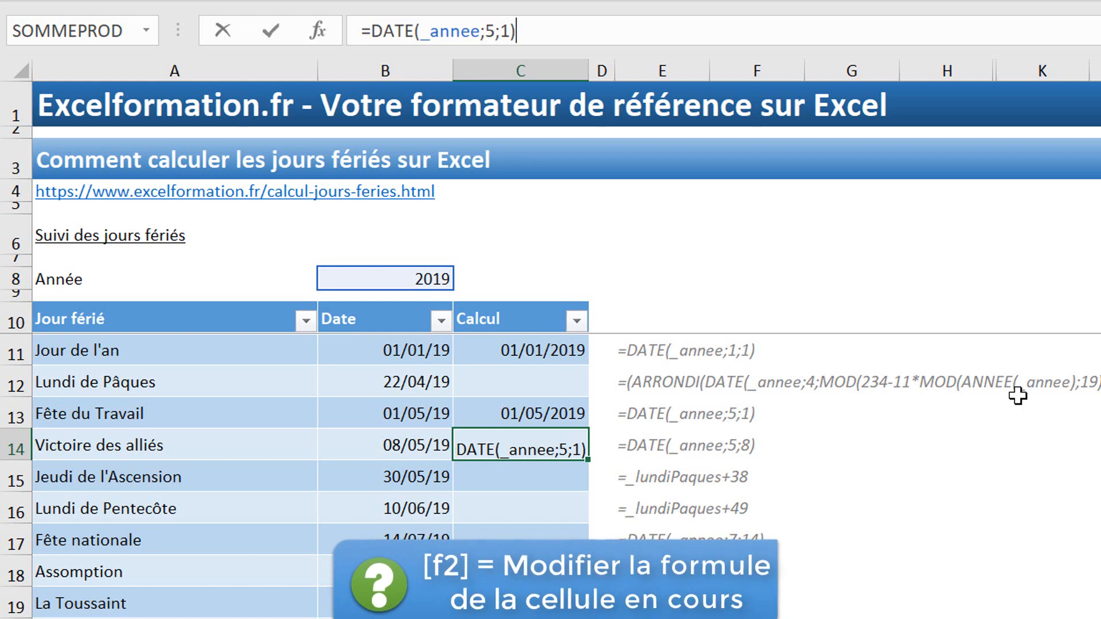
key("BackSpace")
key("BackSpace")
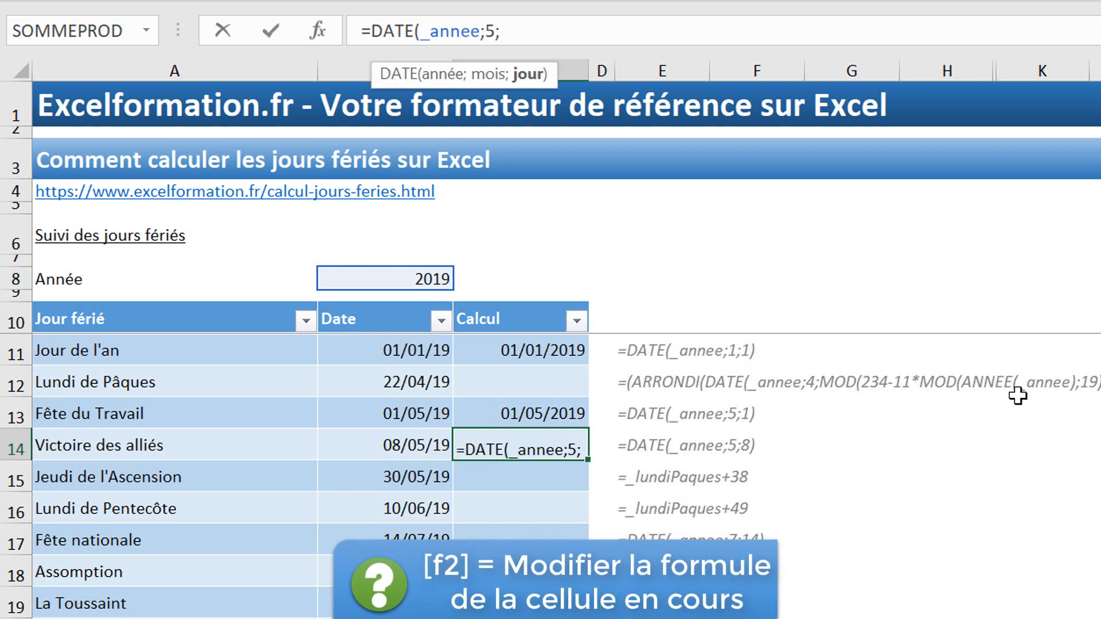
type("8)")
key("Return")
Enter =DATE(_annee;7;14) for Fête nationale in cell C17.
key("Down")
key("Down")
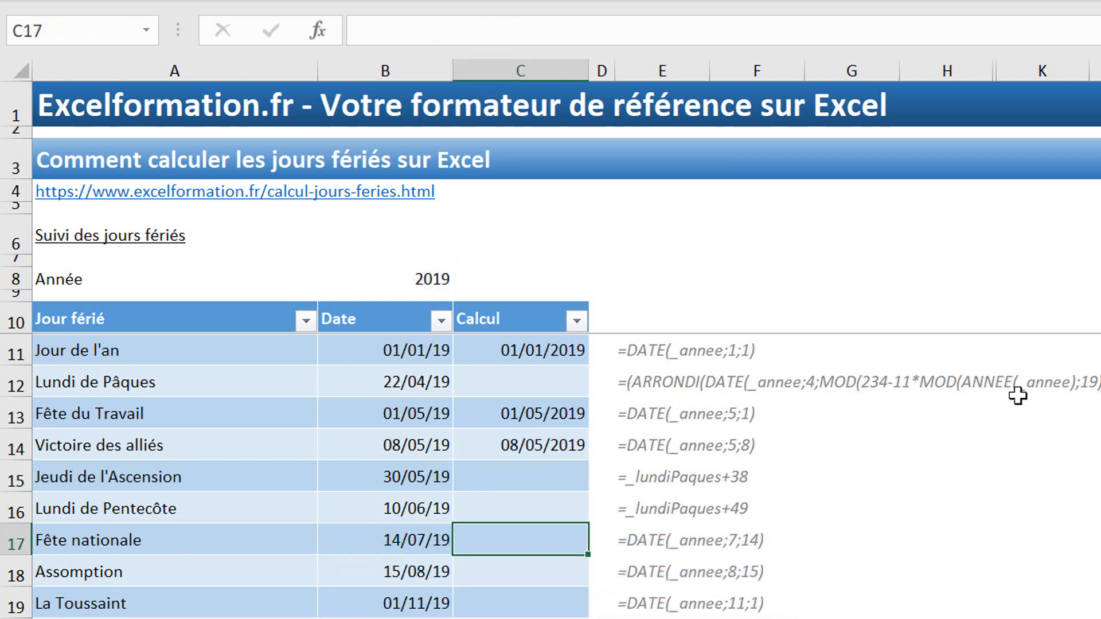
type("=date(_annee")
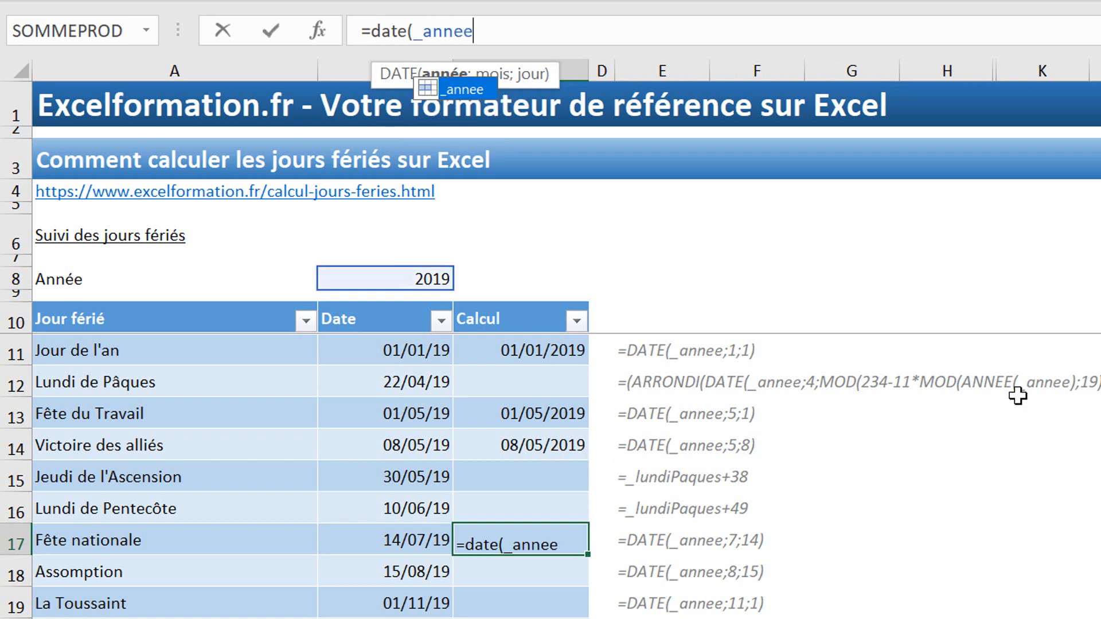
type(";7;14)")
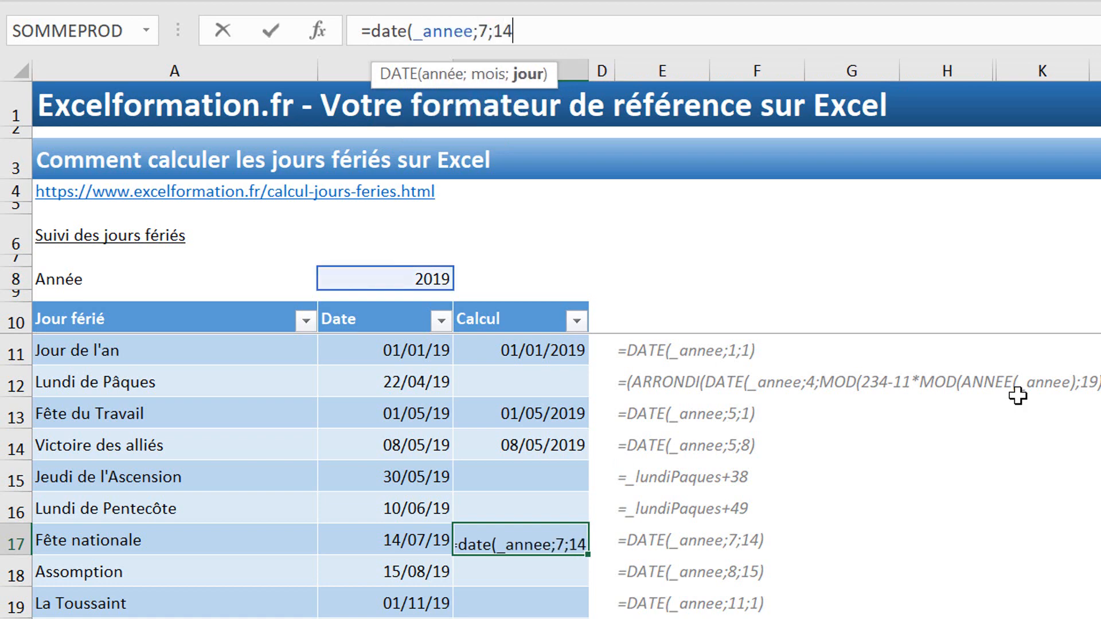
key("Return")
Enter =DATE(_annee;8;15) for Assomption in cell C18.
type("=d")
key("Tab")
type("_annee;8;15)")
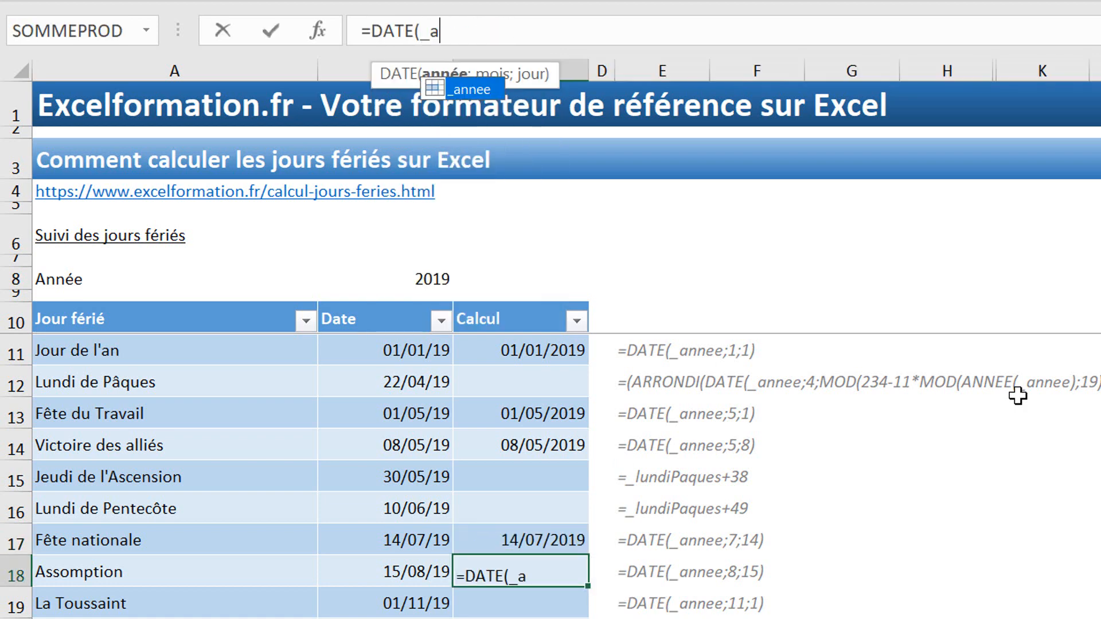
key("Return")
Enter =DATE(_annee;11;1) for La Toussaint in cell C19.
type("=d")
key("Tab")
type("_")
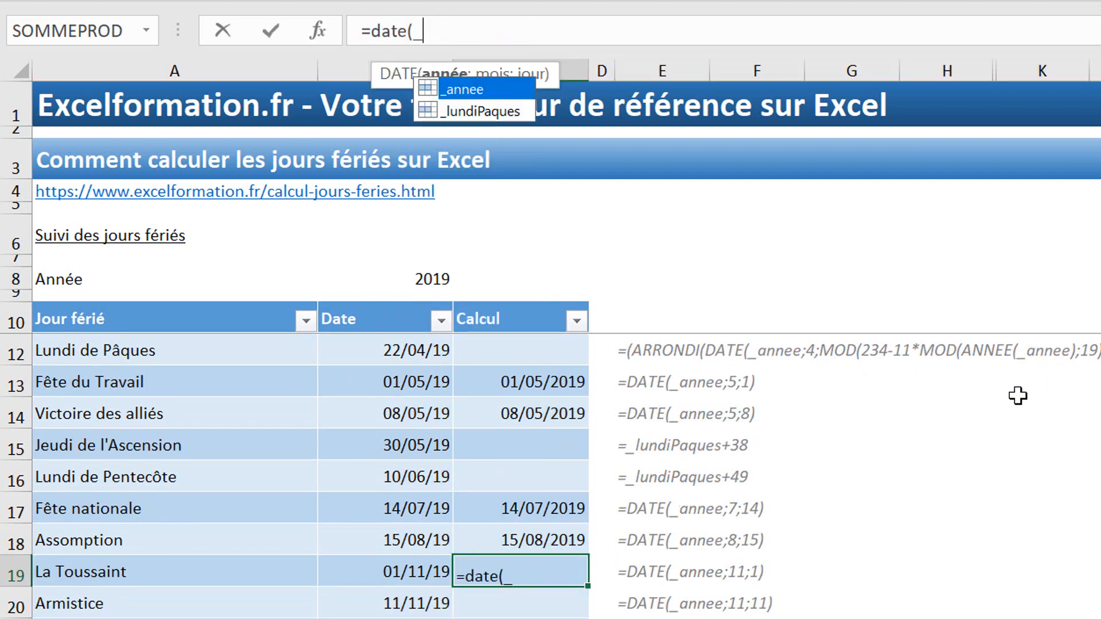
type("annee;11;1)")
key("Return")
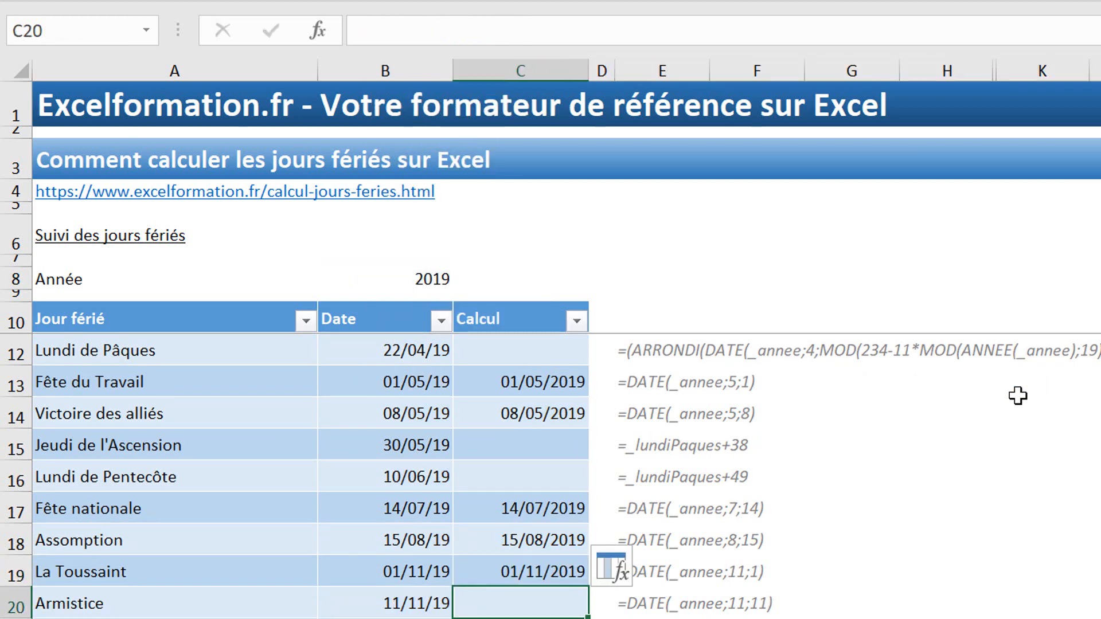
Copy the La Toussaint formula down to Armistice in C20 and set its day to 11.
key("ctrl+d")
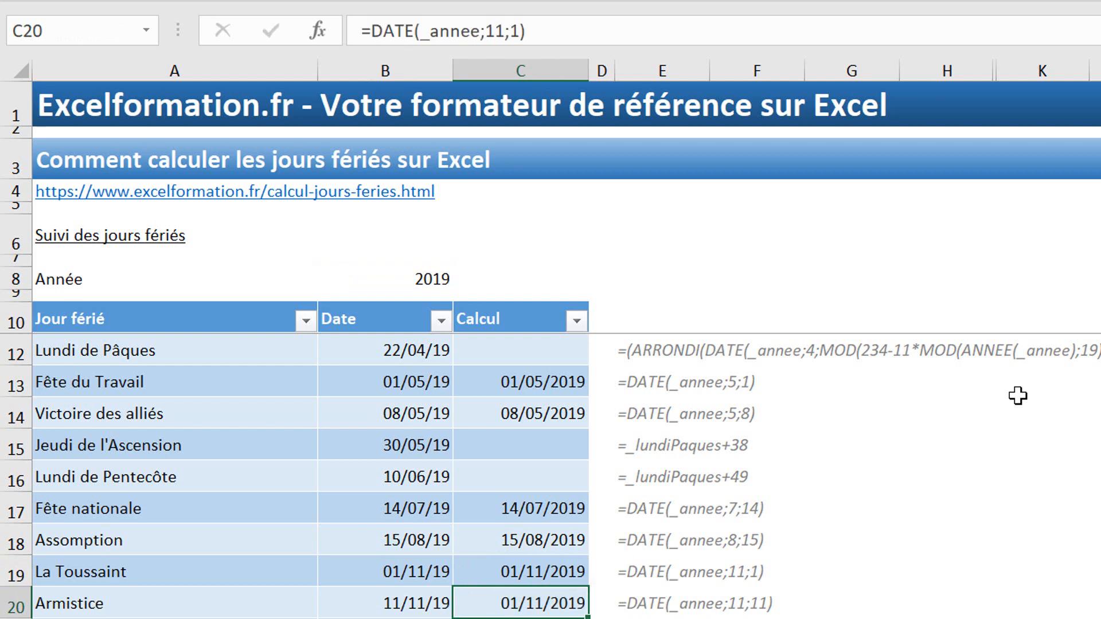
key("F2")
key("BackSpace")
type("1")
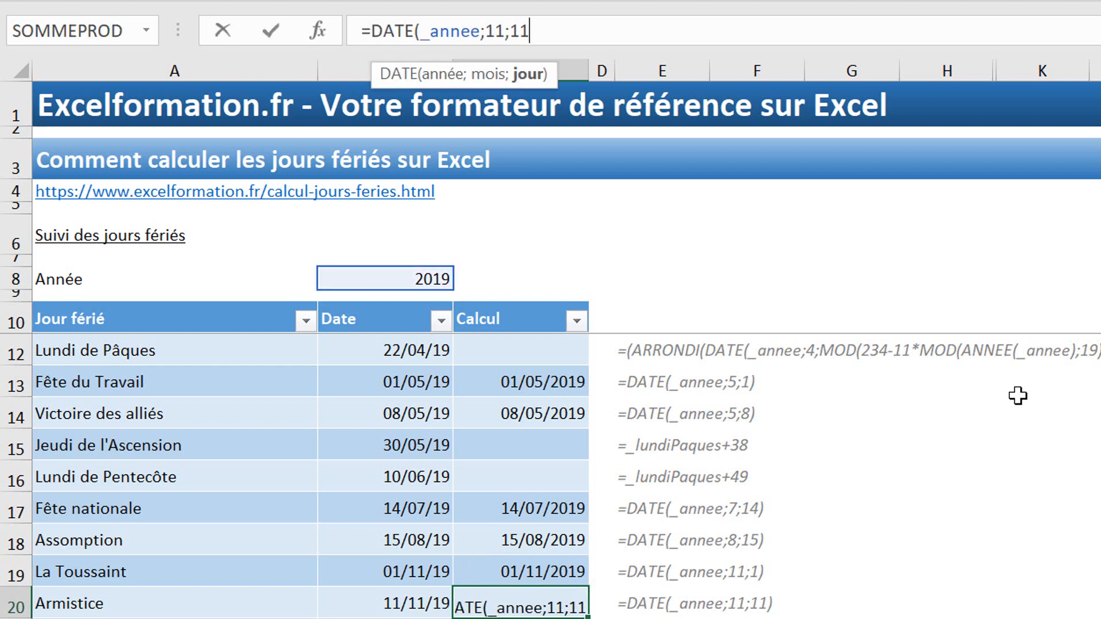
type(")")
key("Return")
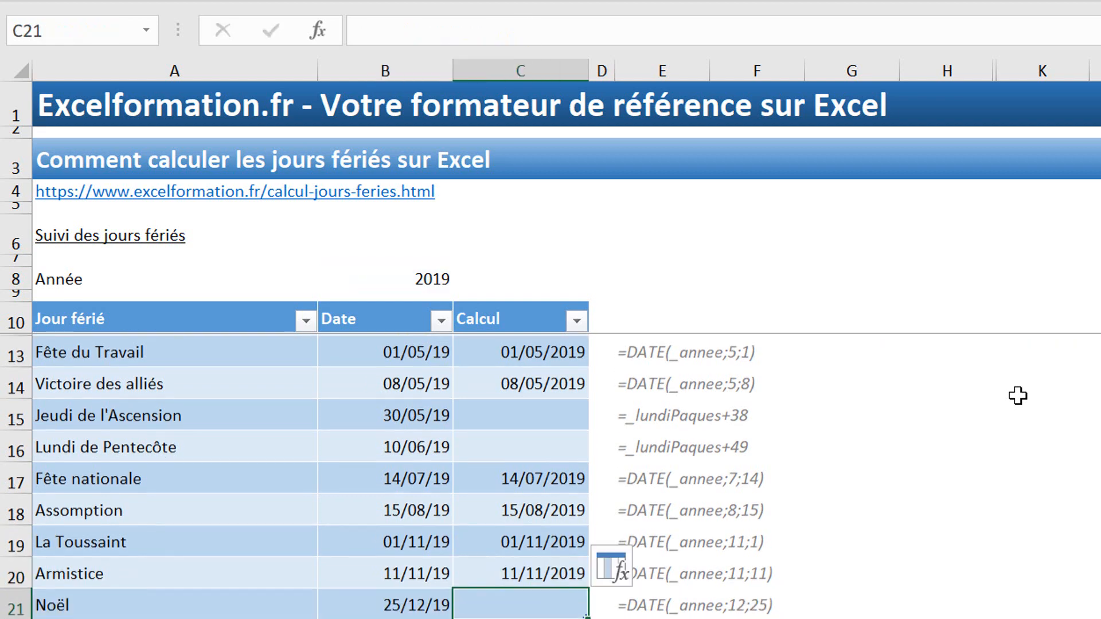
Enter =DATE(_annee;12;25) for Noël in cell C21.
type("=date(_annee;")
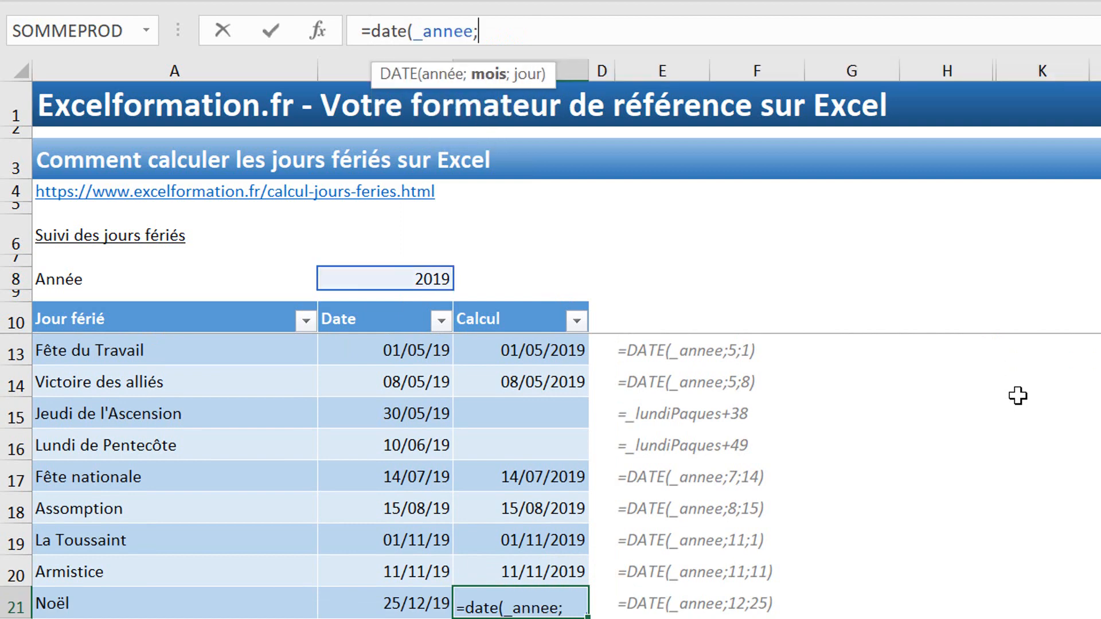
type("12;25)")
key("Return")
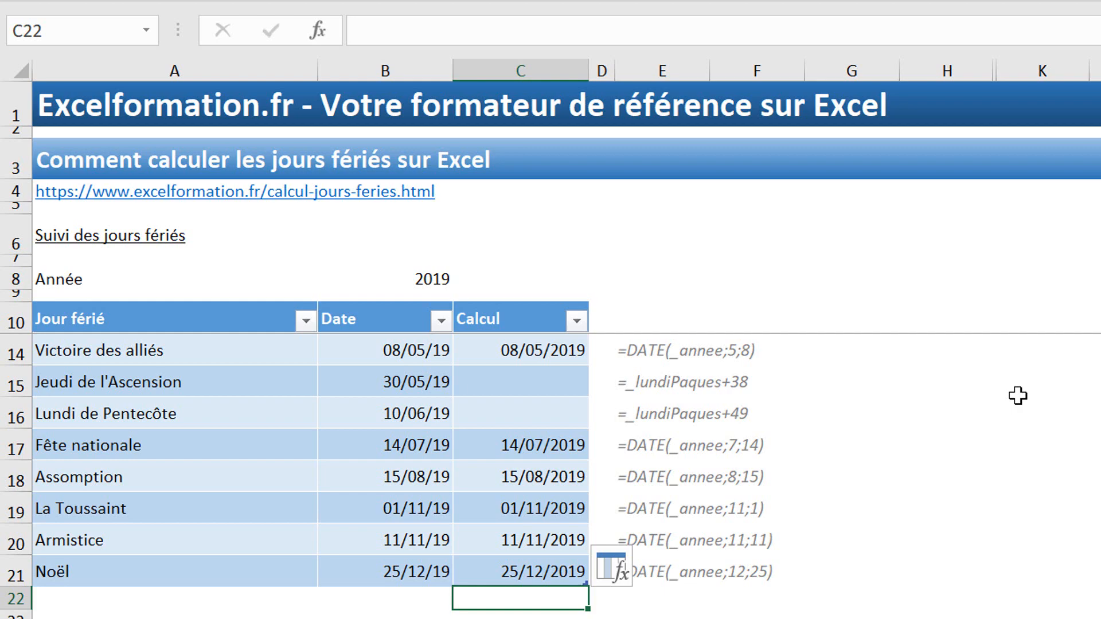
Enter the ARRONDI-based Easter Monday formula for Lundi de Pâques in cell C12 and check it against the reference date in B12.
scroll(572, 524, "up", 5)
scroll(571, 525, "down", 3)
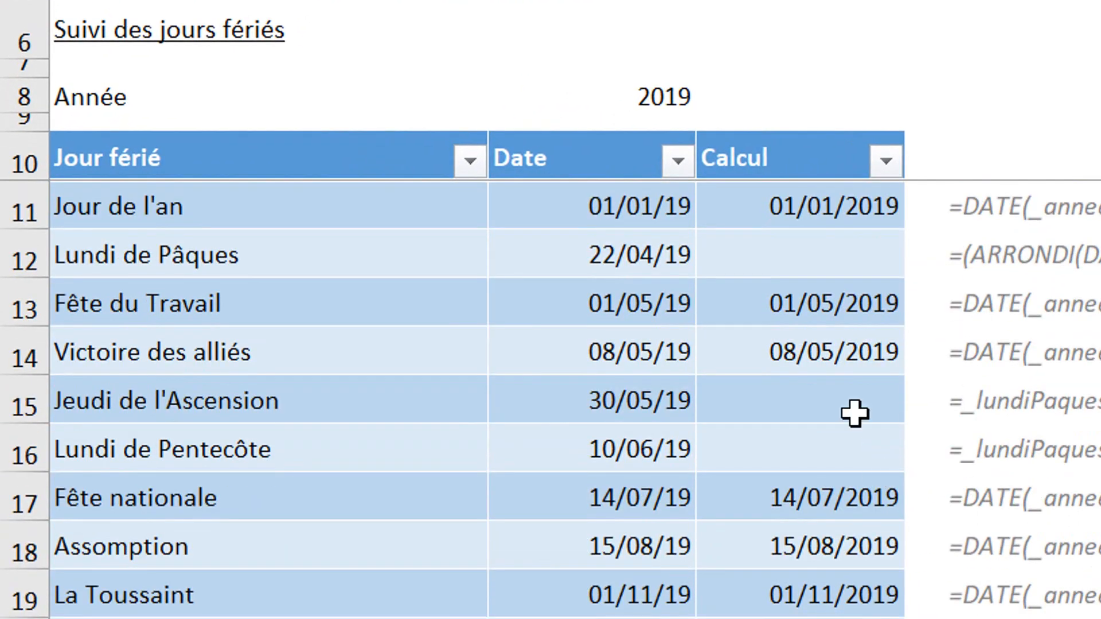
left_click(801, 247)
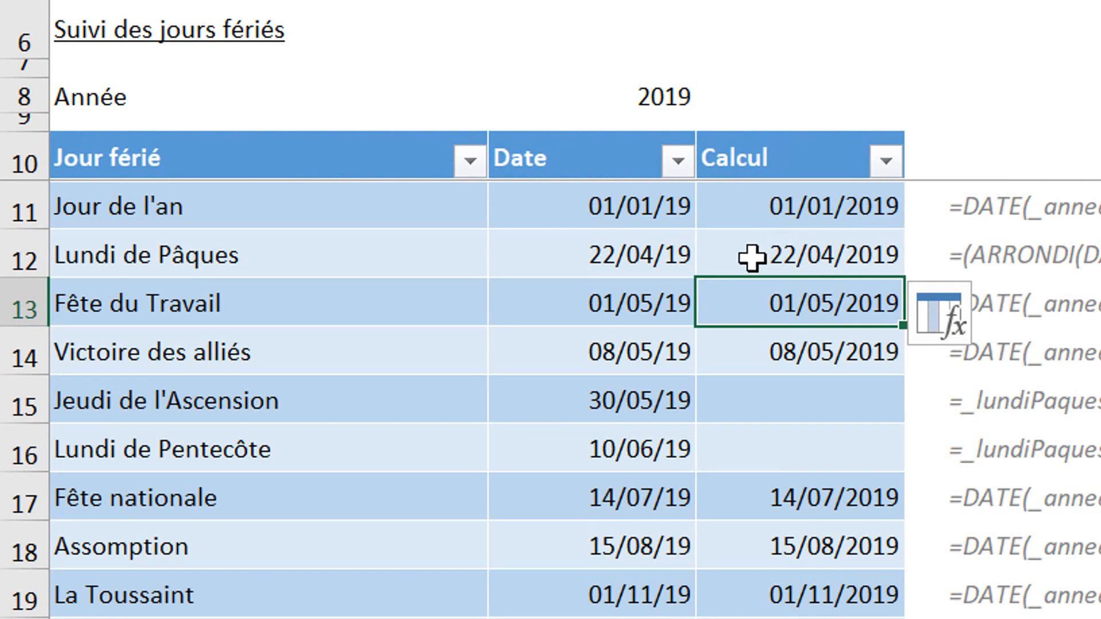
left_click(618, 257)
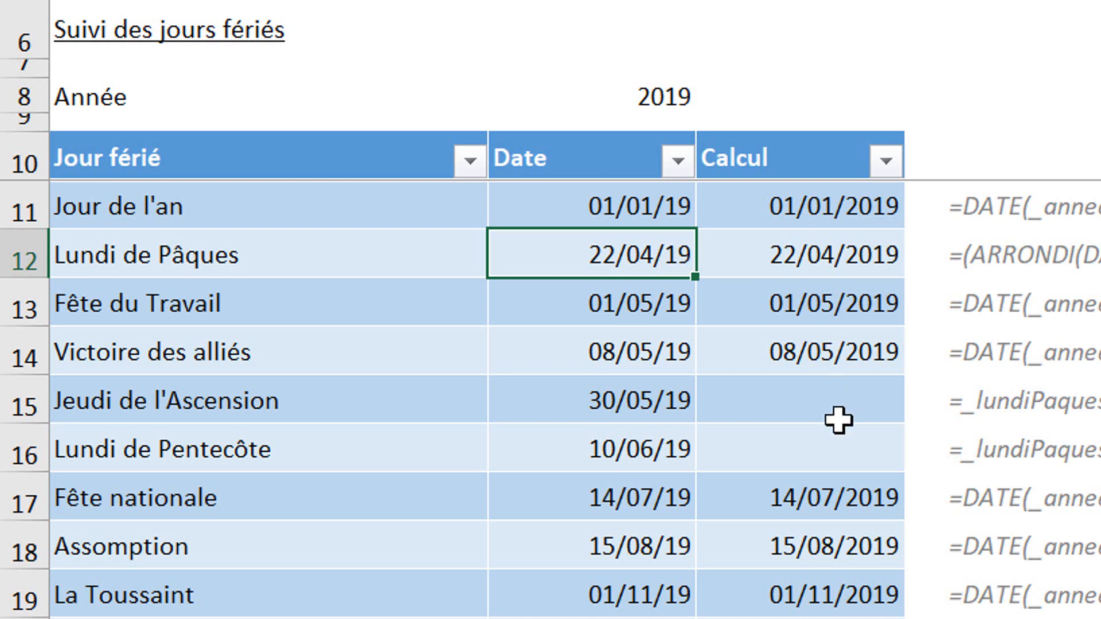
Enter =_lundiPaques+38 for Jeudi de l'Ascension in cell C15, referencing the calculated Easter Monday date.
left_click(808, 407)
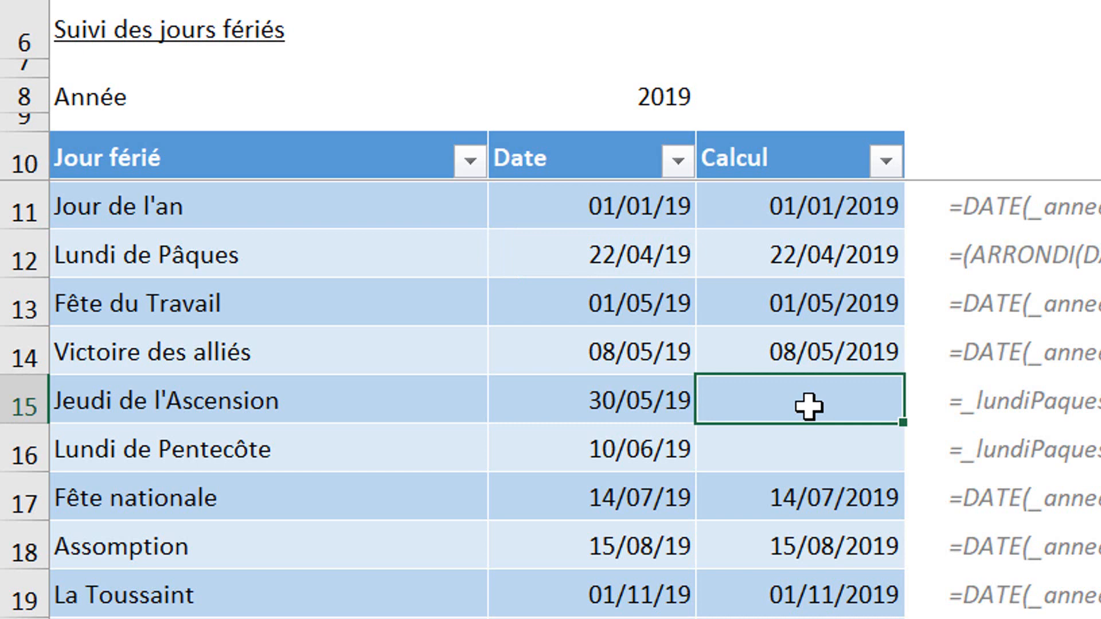
type("=")
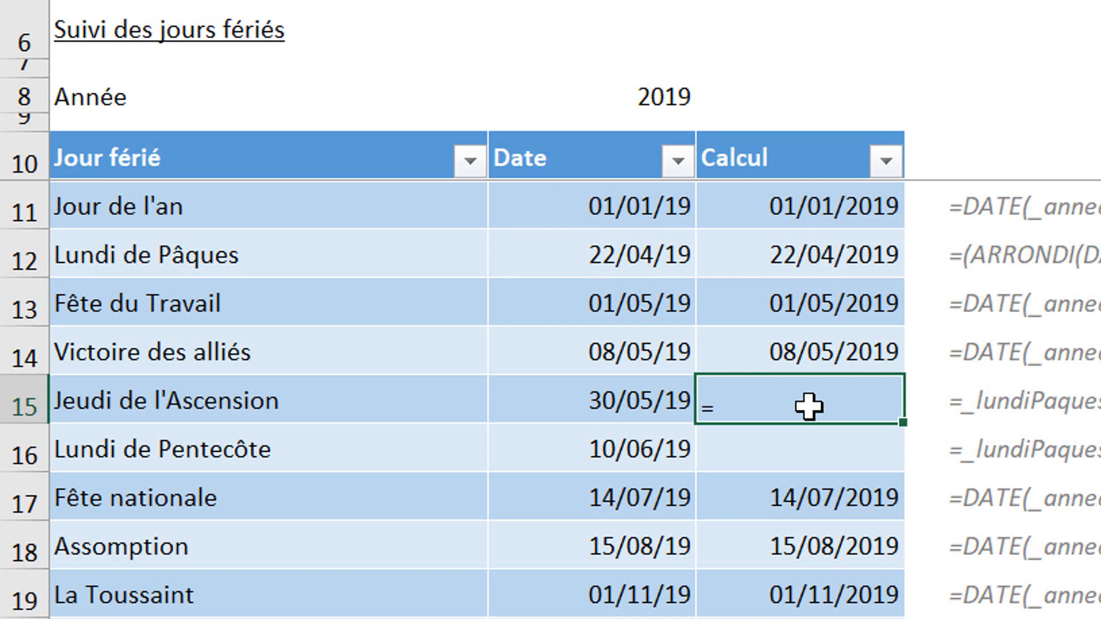
left_click(817, 259)
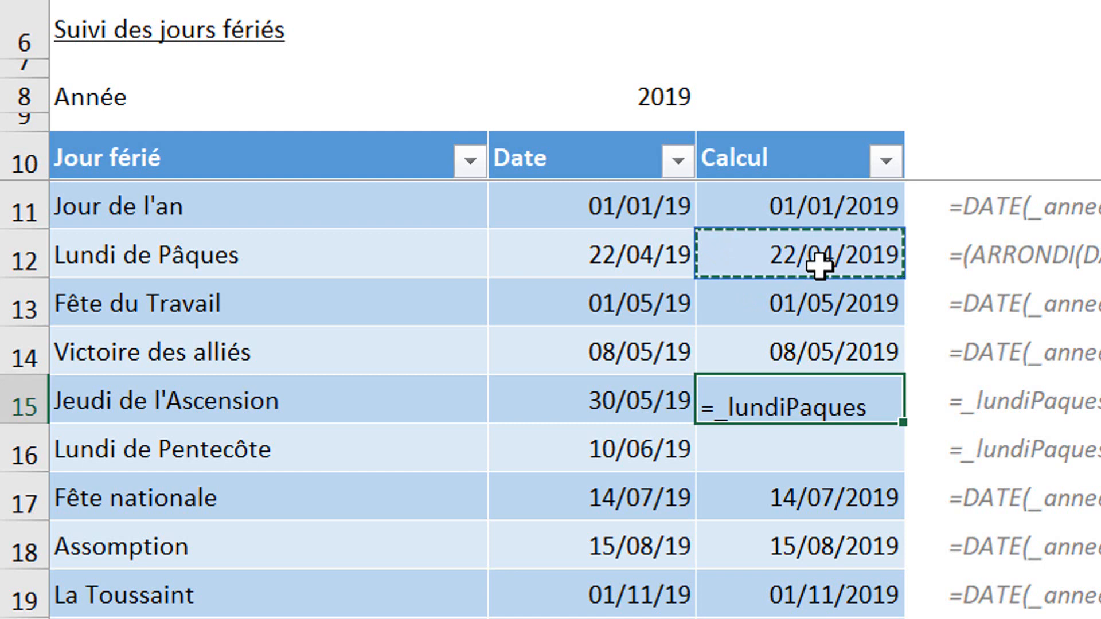
type("+38")
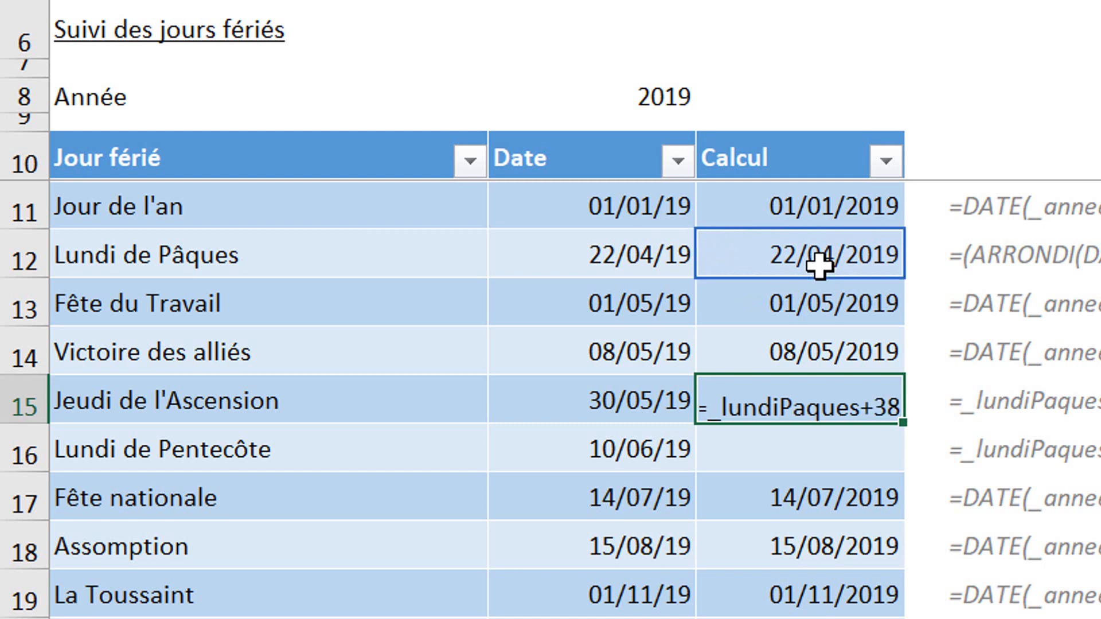
key("Return")
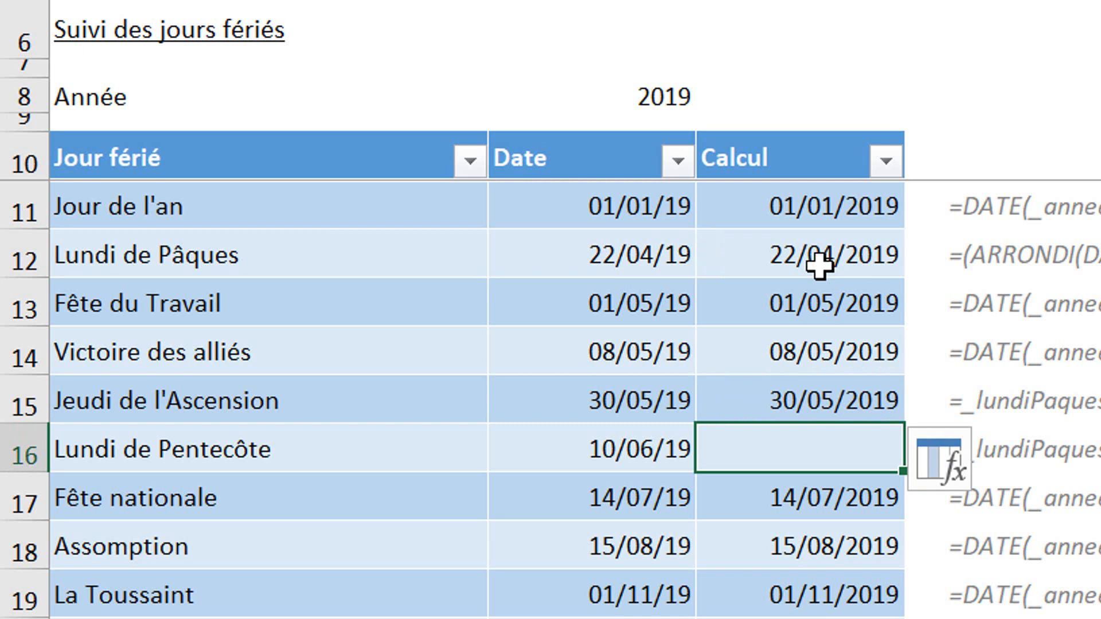
Enter =_lundiPaques+49 for Lundi de Pentecôte in cell C16, referencing the calculated Easter Monday date.
type("=")
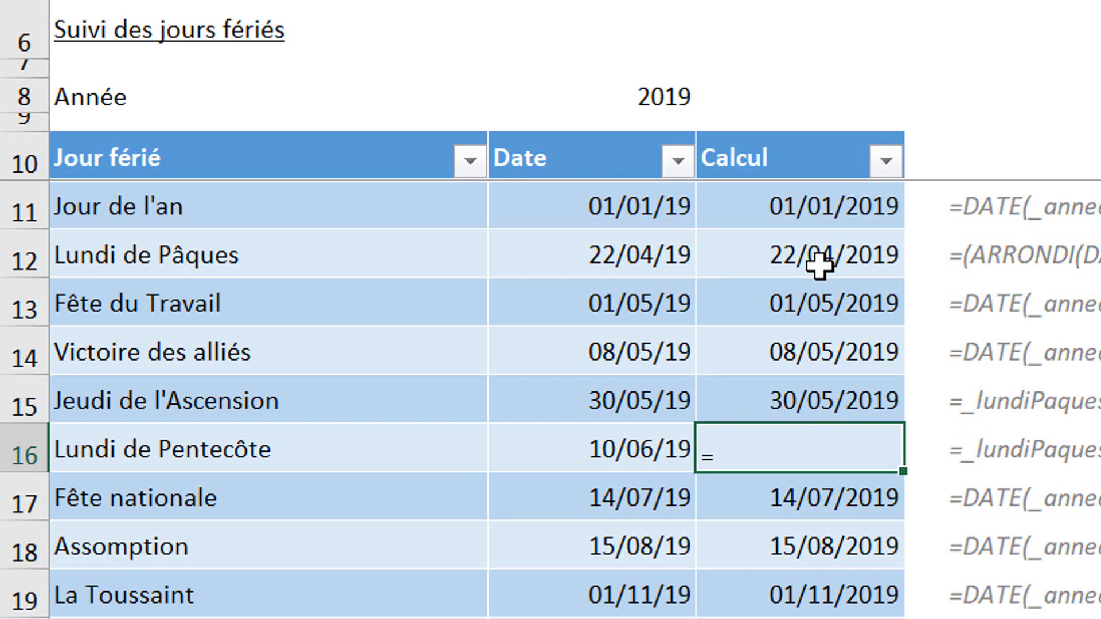
left_click(820, 265)
type("+")
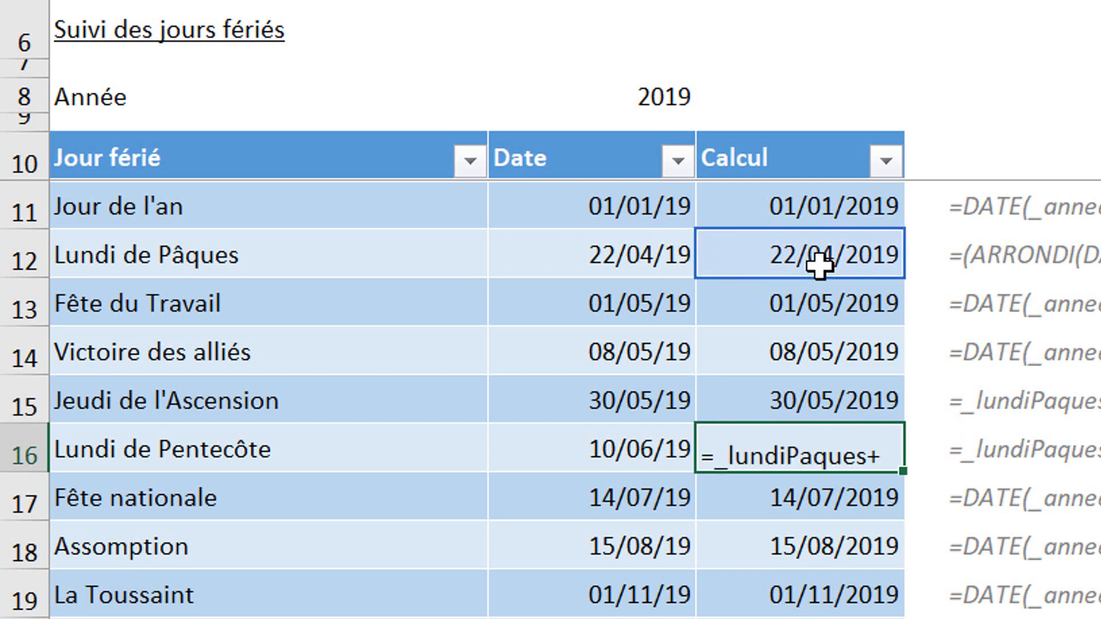
type("49")
key("Return")
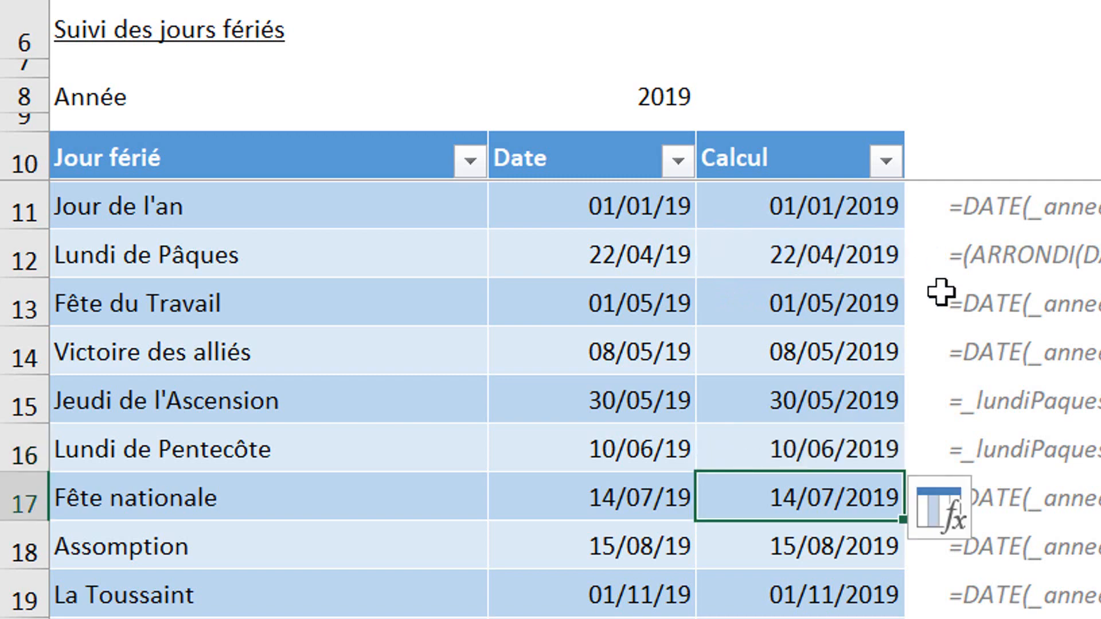
Set the Année value in cell B8 to 2021 and select the calculated Lundi de Pâques date to check it.
scroll(907, 282, "down", 2)
scroll(907, 282, "up", 2)
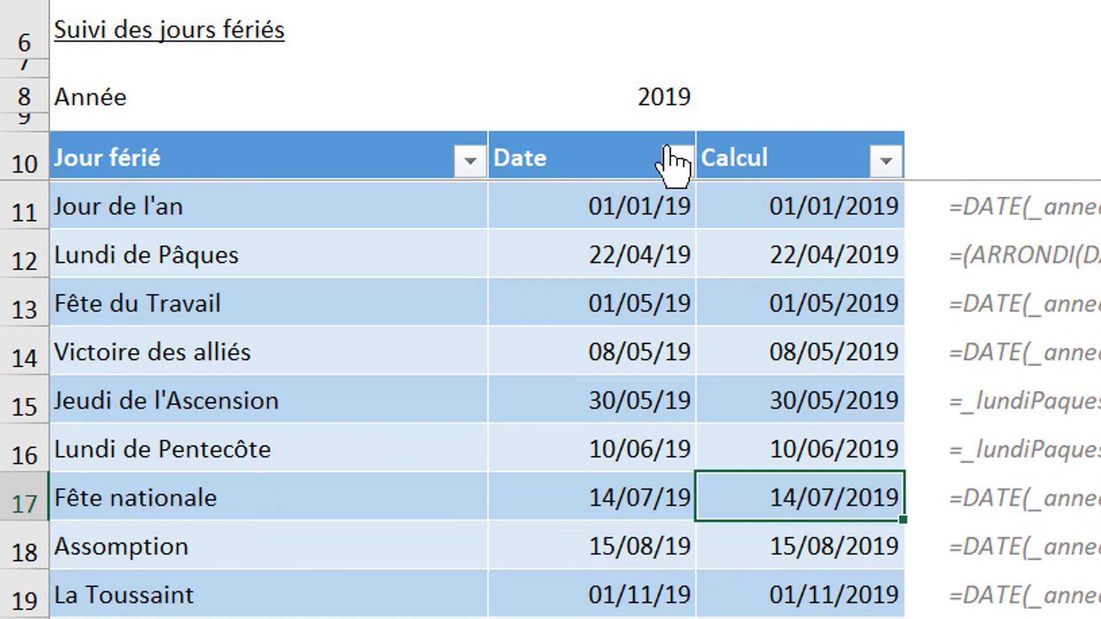
left_click(686, 95)
left_click(714, 98)
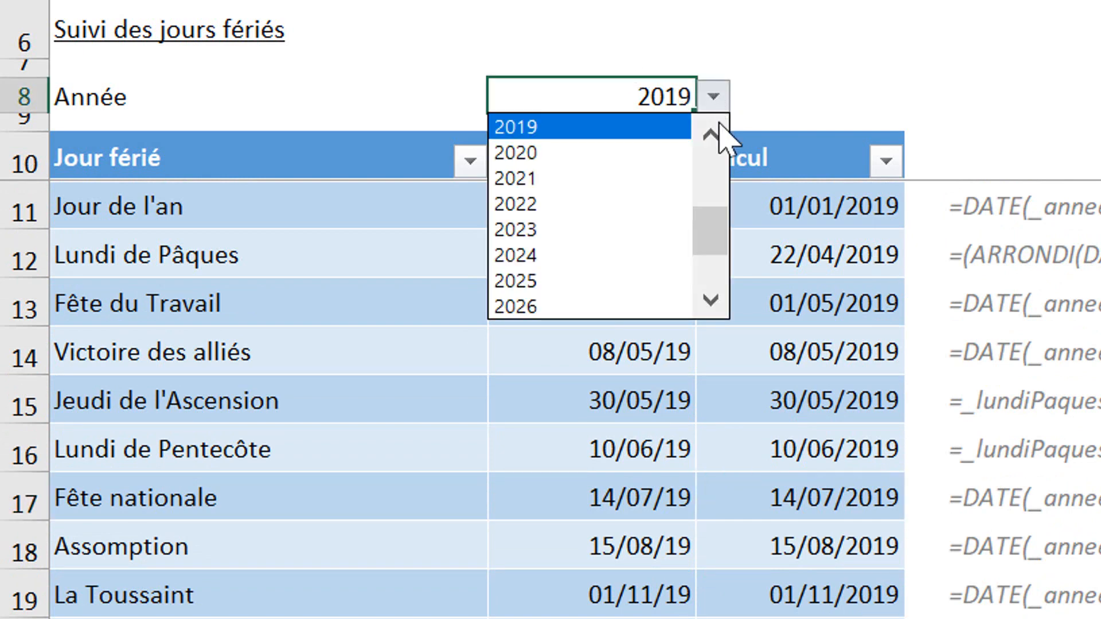
left_click(568, 178)
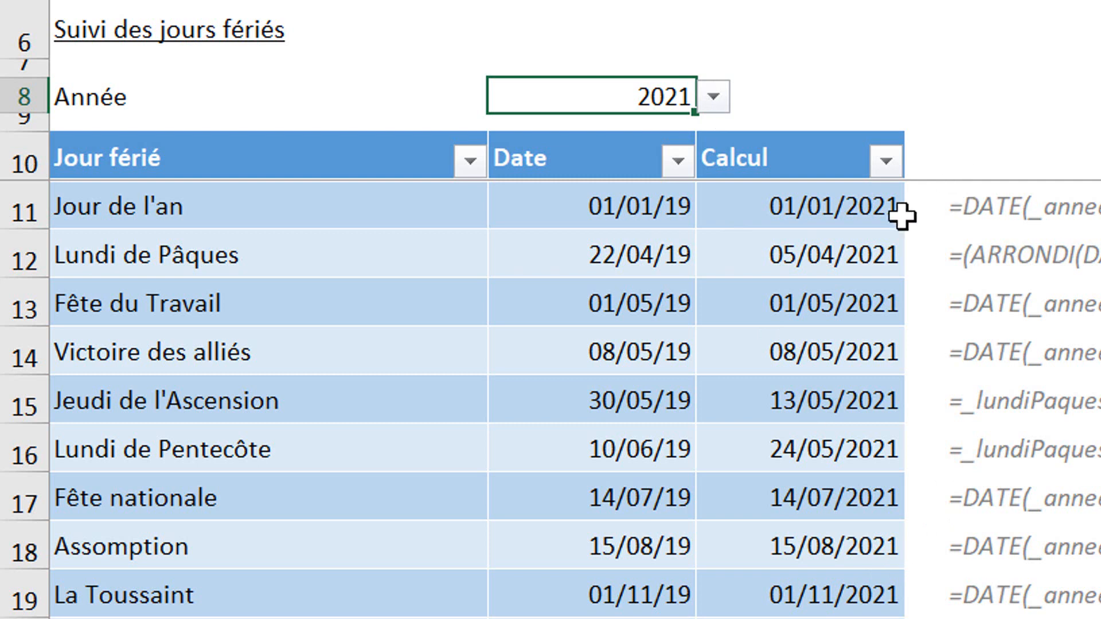
left_click(848, 254)
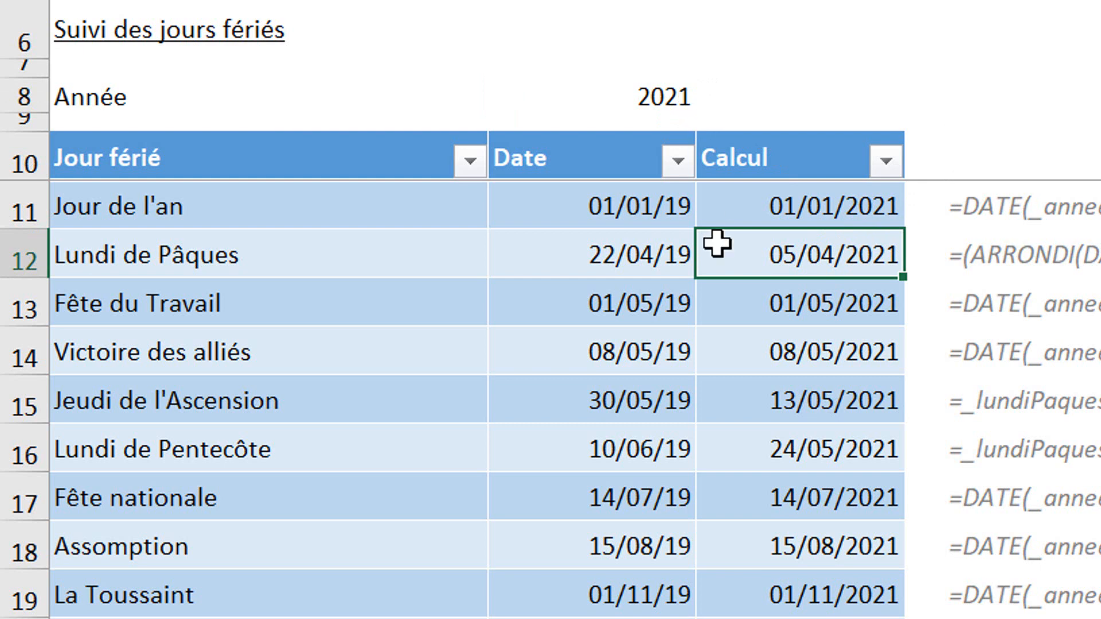